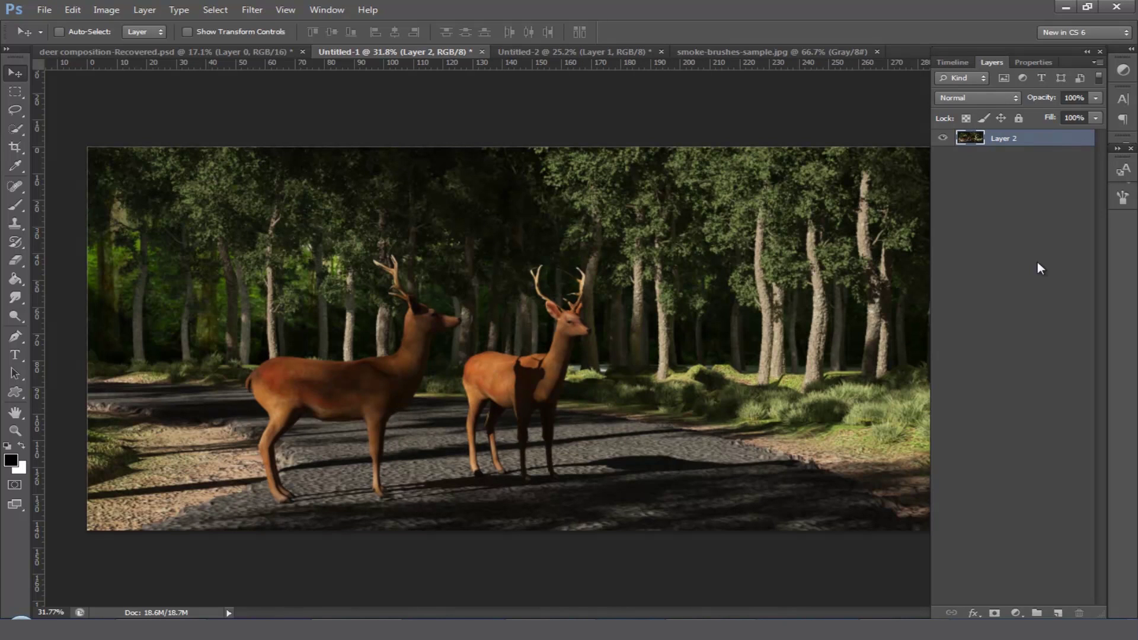
- Add a Brightness/Contrast adjustment layer with Brightness raised to 20
click(1015, 613)
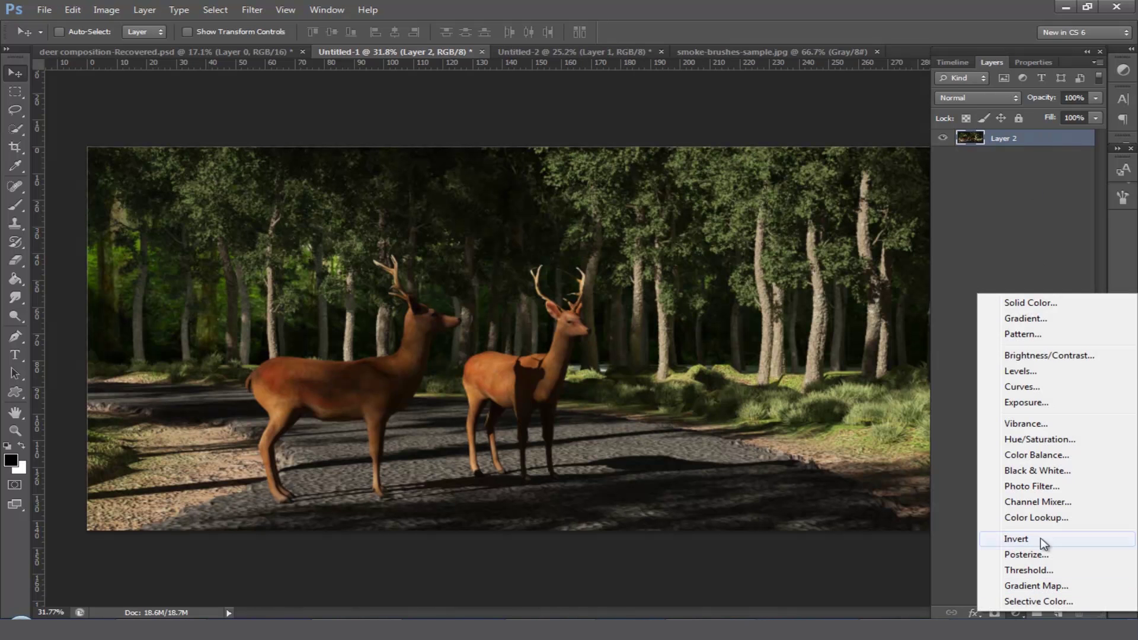
click(1041, 358)
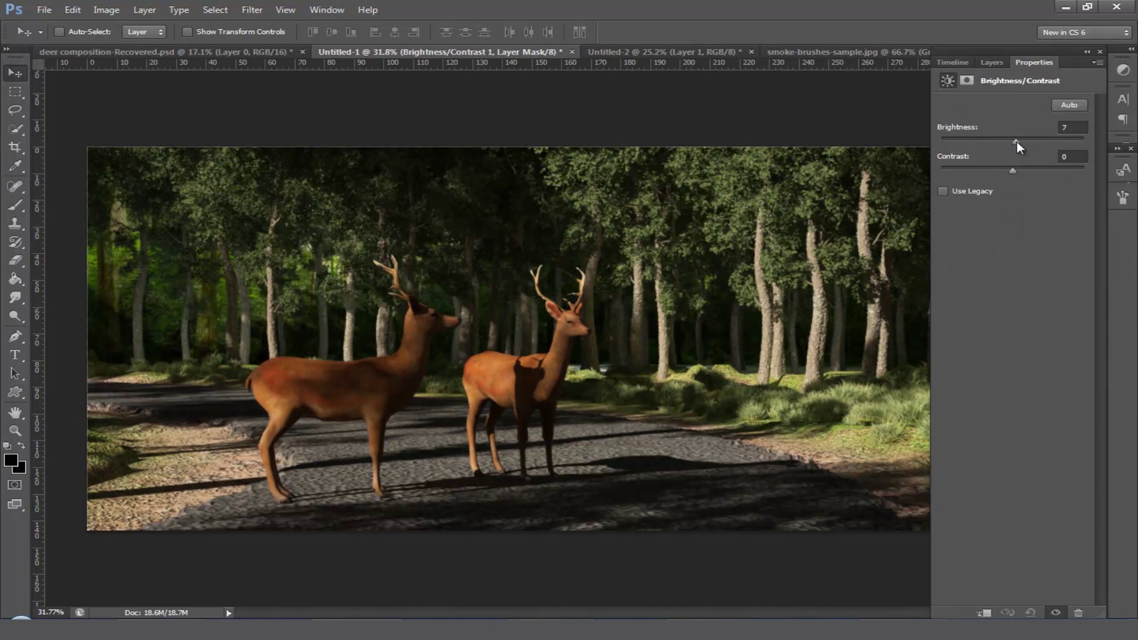
drag(1015, 142, 1005, 171)
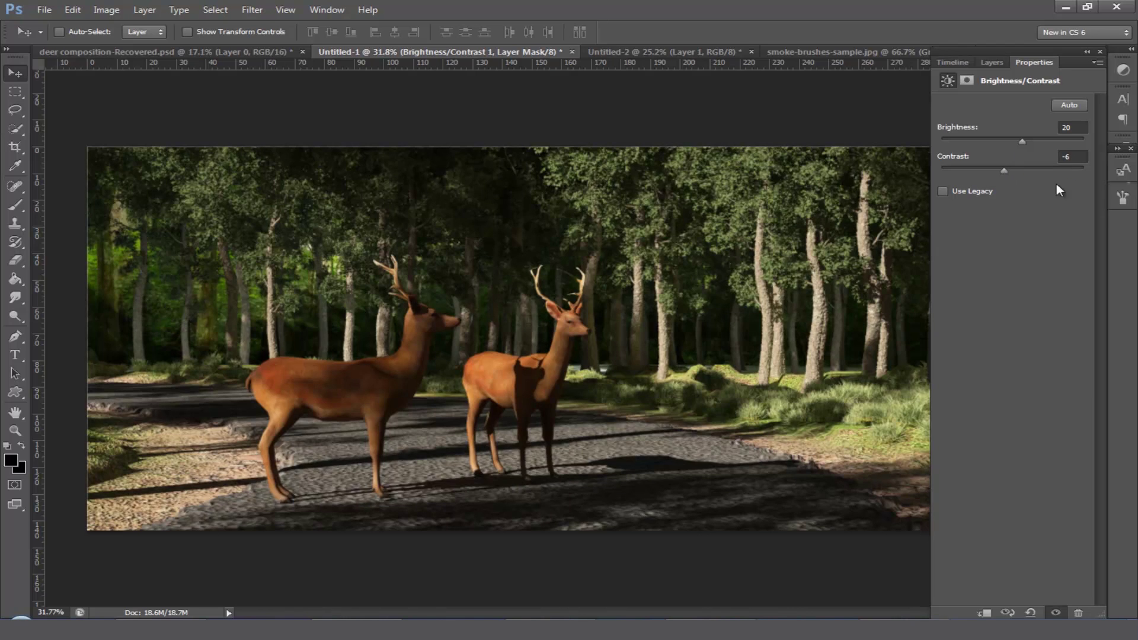
- Add a Hue/Saturation adjustment layer with Hue shifted to -2
click(993, 63)
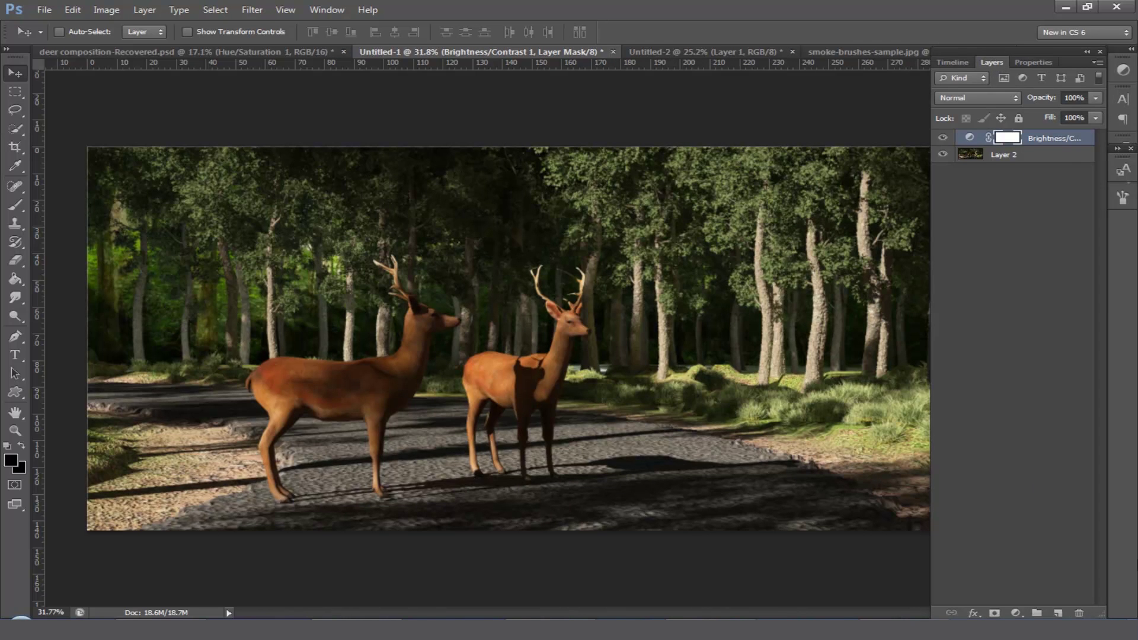
click(1015, 613)
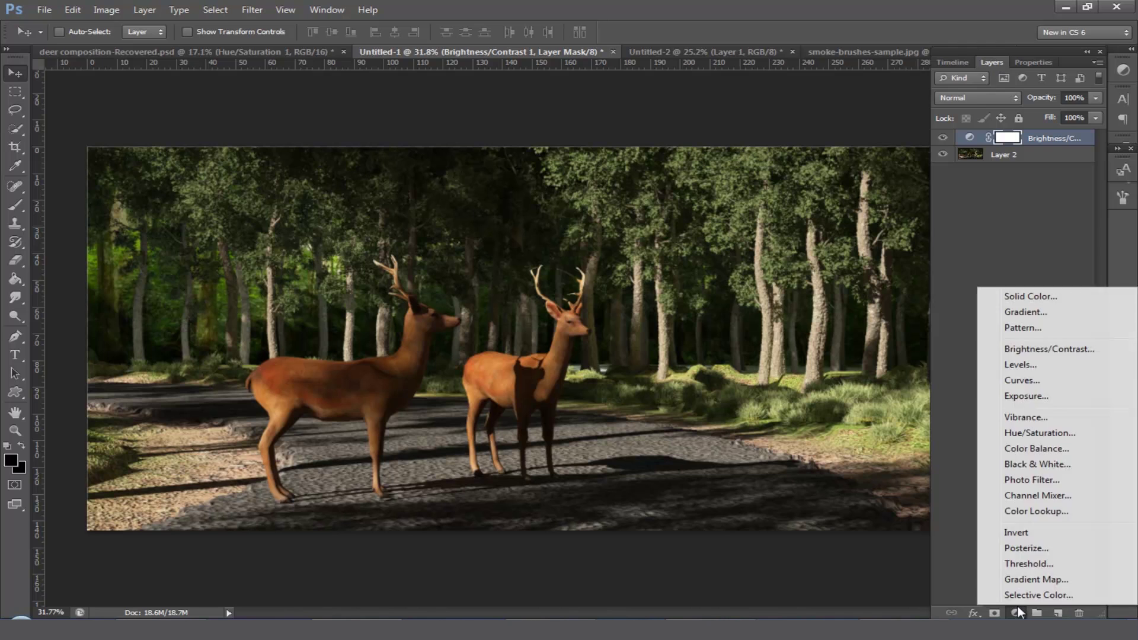
click(1038, 434)
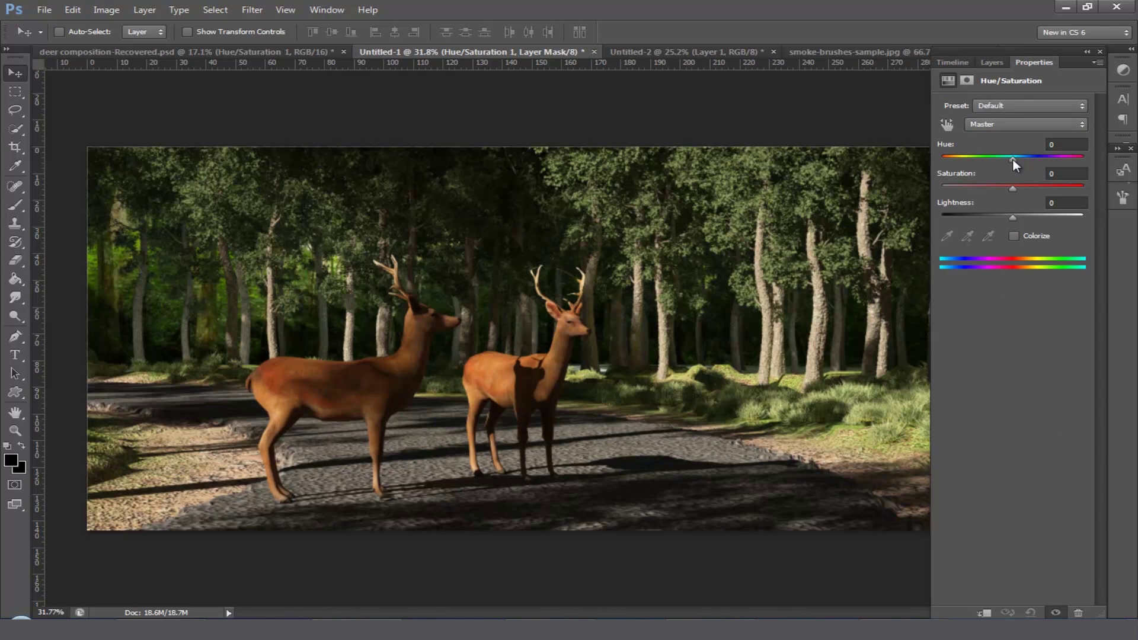
drag(1012, 159, 1011, 218)
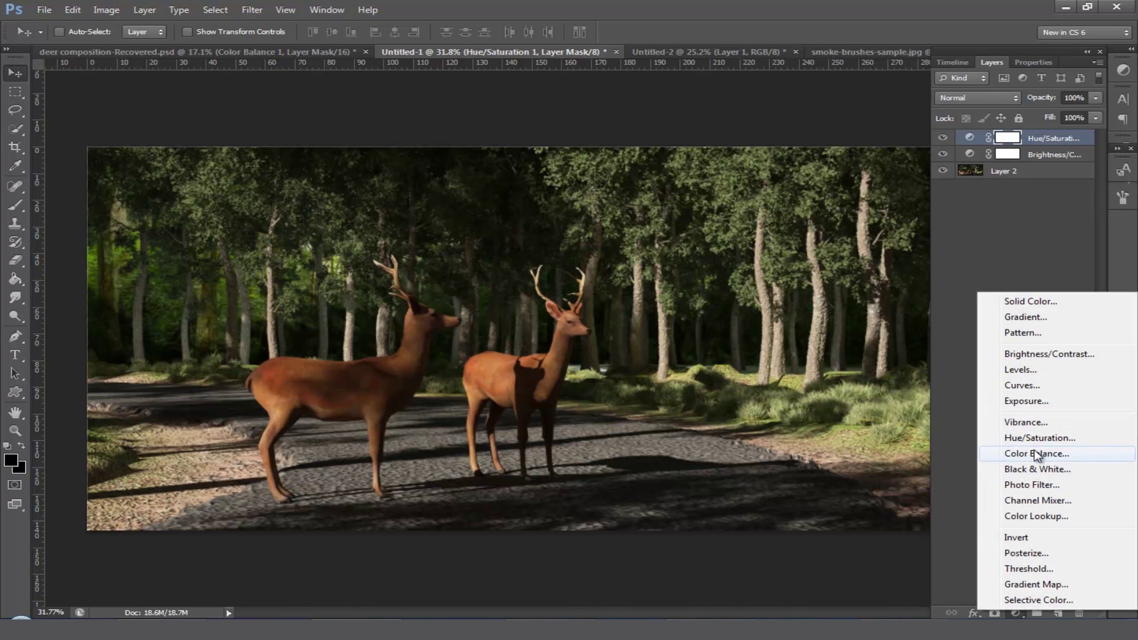
- Add a Color Balance layer shifting midtones toward red and Yellow-Blue to -10
click(1034, 453)
drag(987, 138, 989, 164)
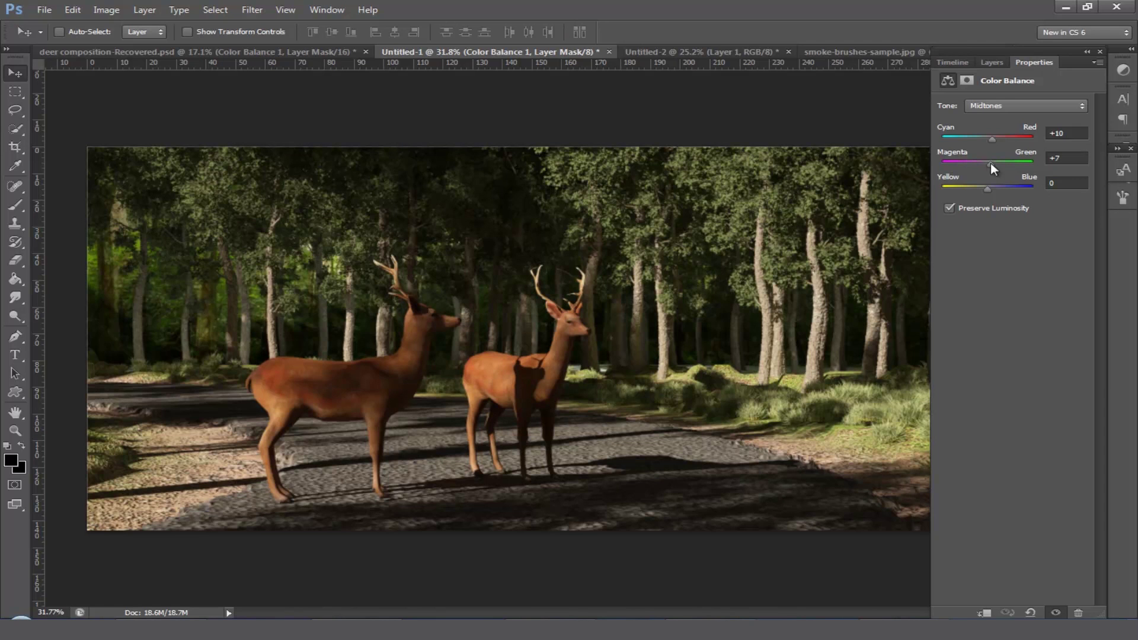
drag(984, 190, 984, 189)
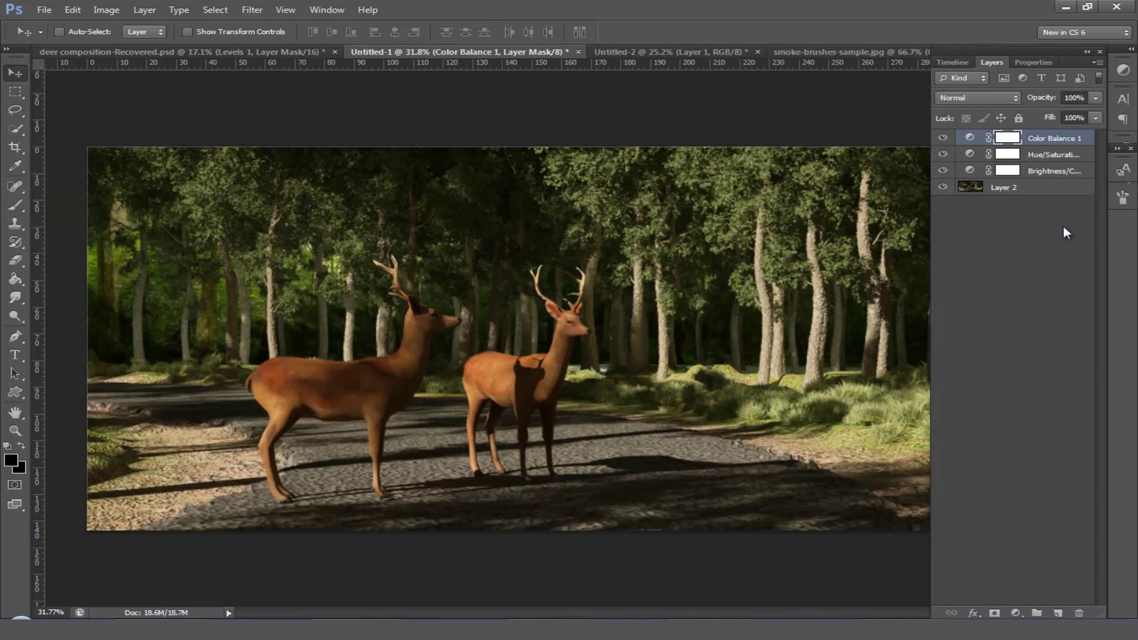
- Add a Levels adjustment layer with the midtone input nudged to about 0.95
click(1016, 612)
click(1033, 374)
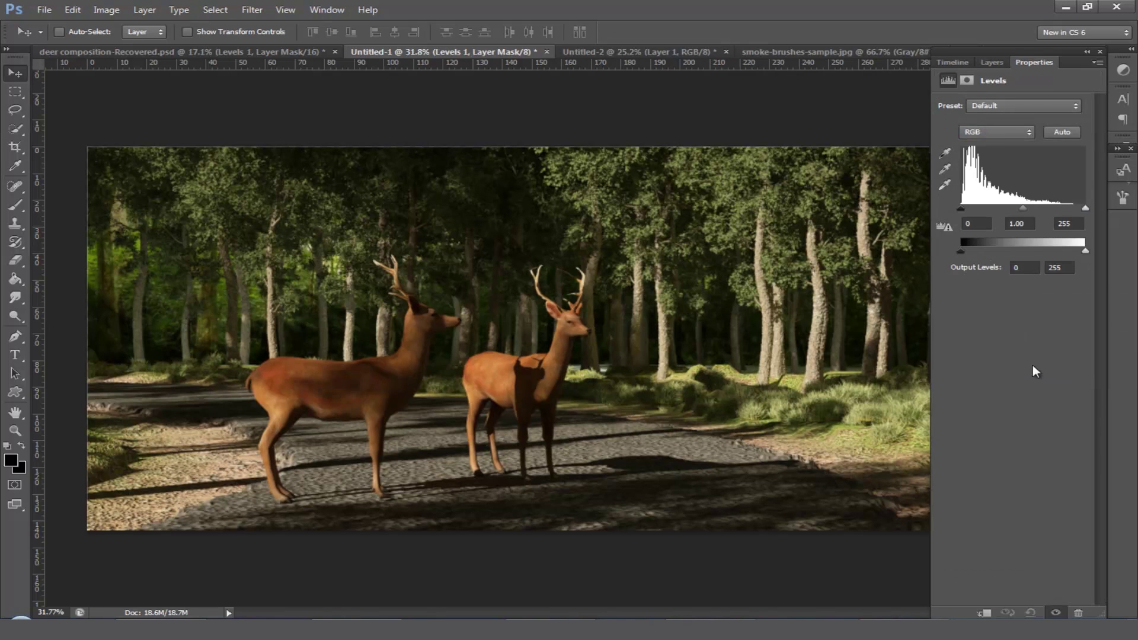
drag(1023, 209, 962, 210)
click(992, 62)
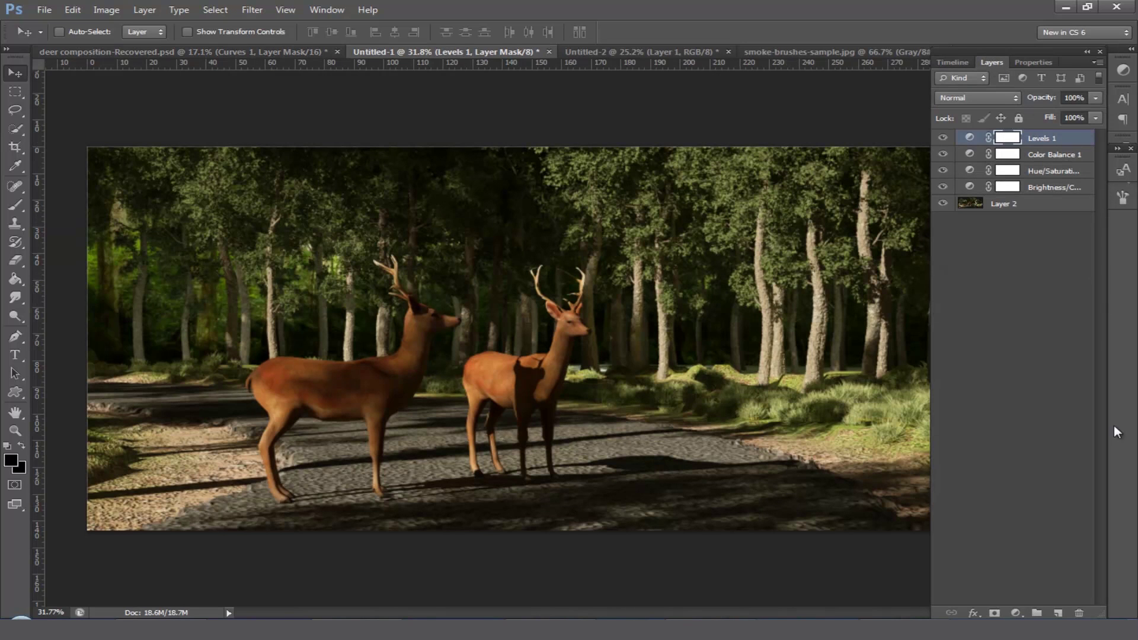
- Add a Curves layer lifting RGB midtones, Red midpoint lowered to 124, Green raised to 128
click(1015, 613)
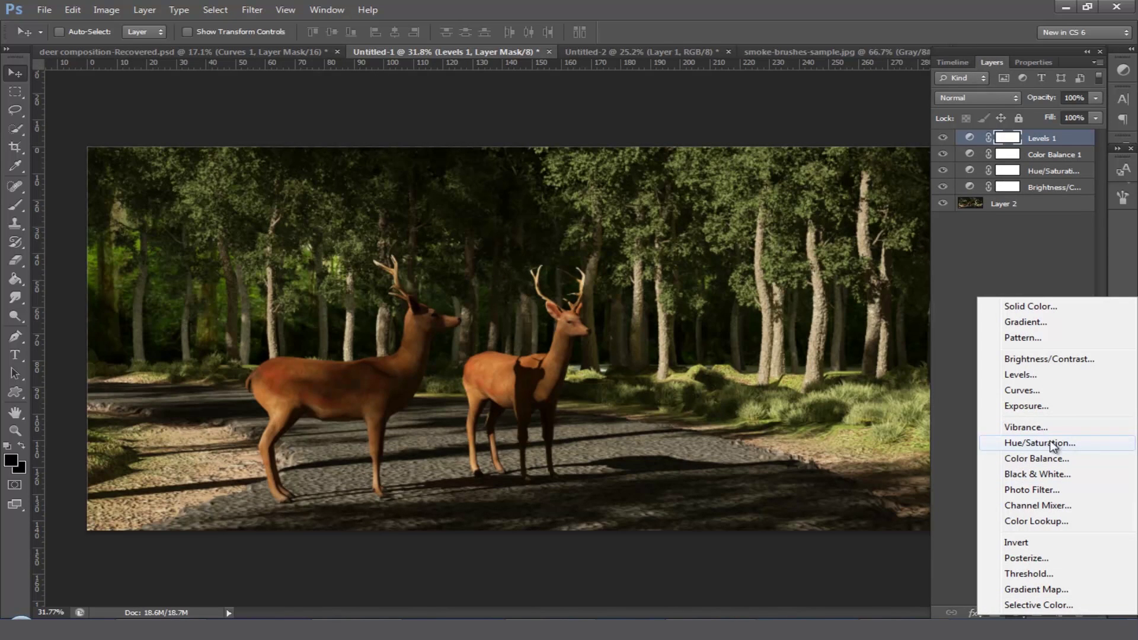
click(1028, 390)
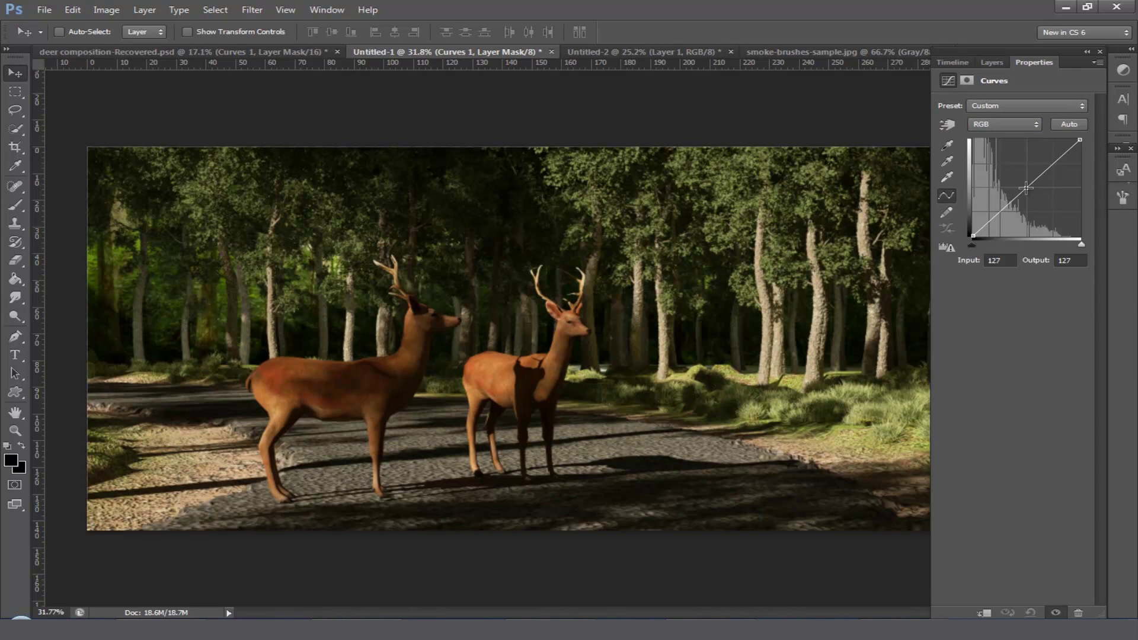
drag(1026, 188, 1024, 186)
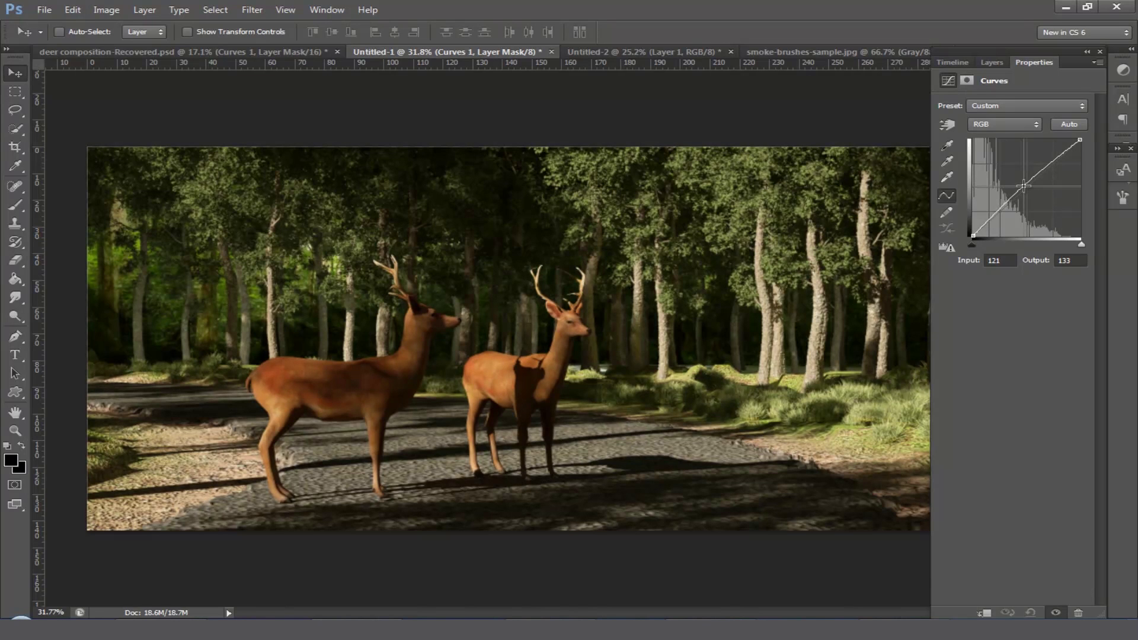
click(1022, 123)
click(1018, 146)
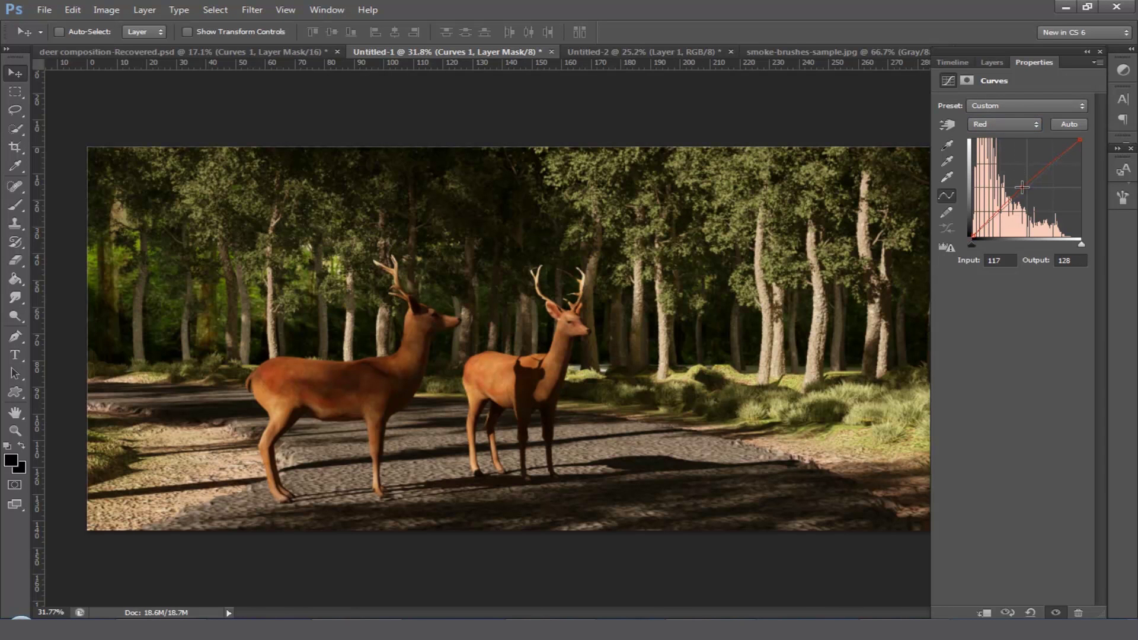
drag(1022, 187, 1027, 189)
click(1028, 124)
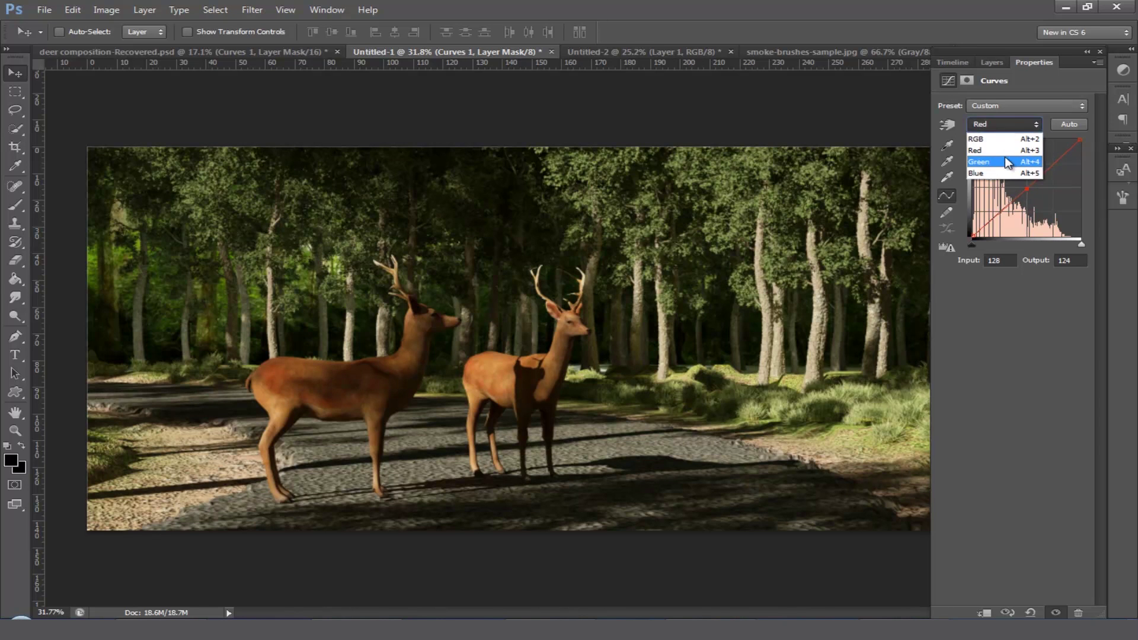
click(1007, 136)
click(1025, 187)
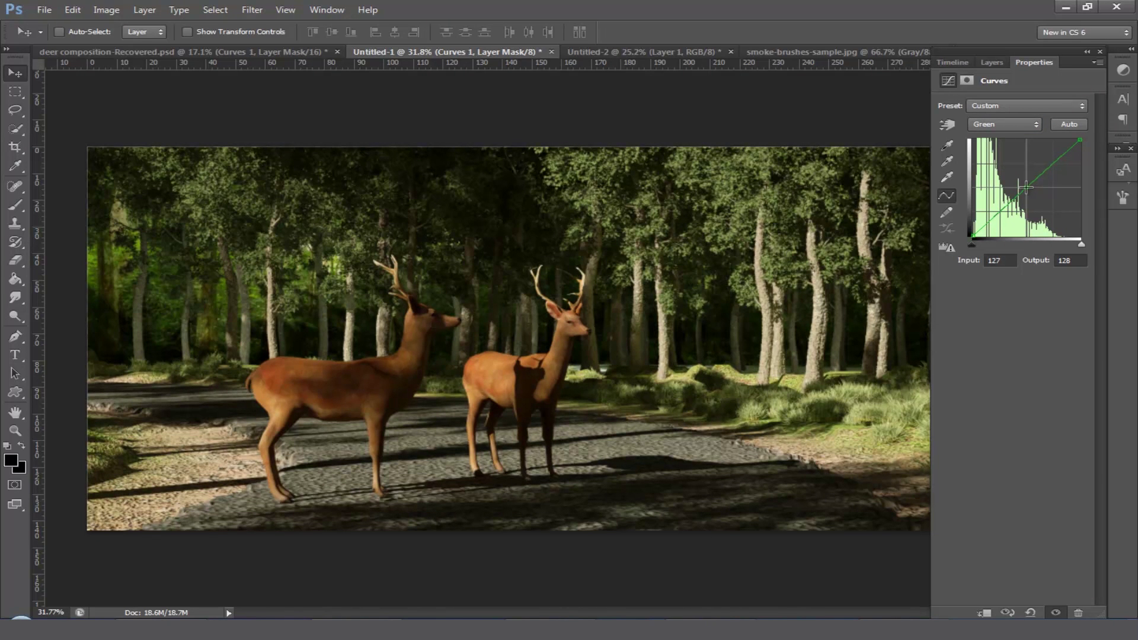
click(991, 62)
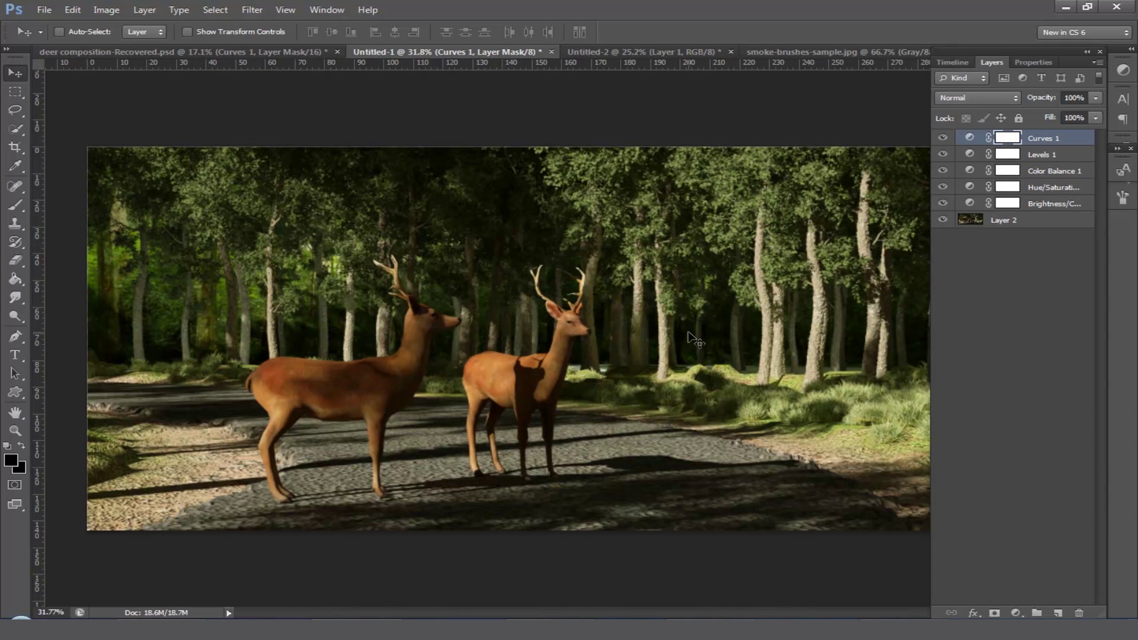
- Create a new empty layer named 'fog'
click(1058, 613)
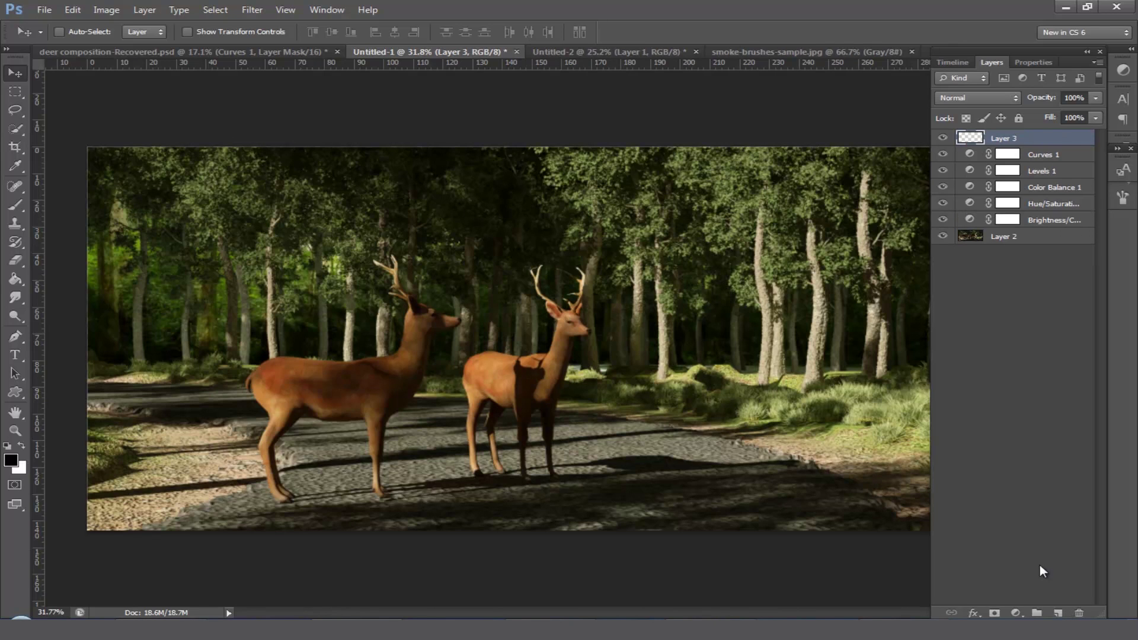
double_click(1006, 139)
text(fog)
click(1044, 306)
click(989, 139)
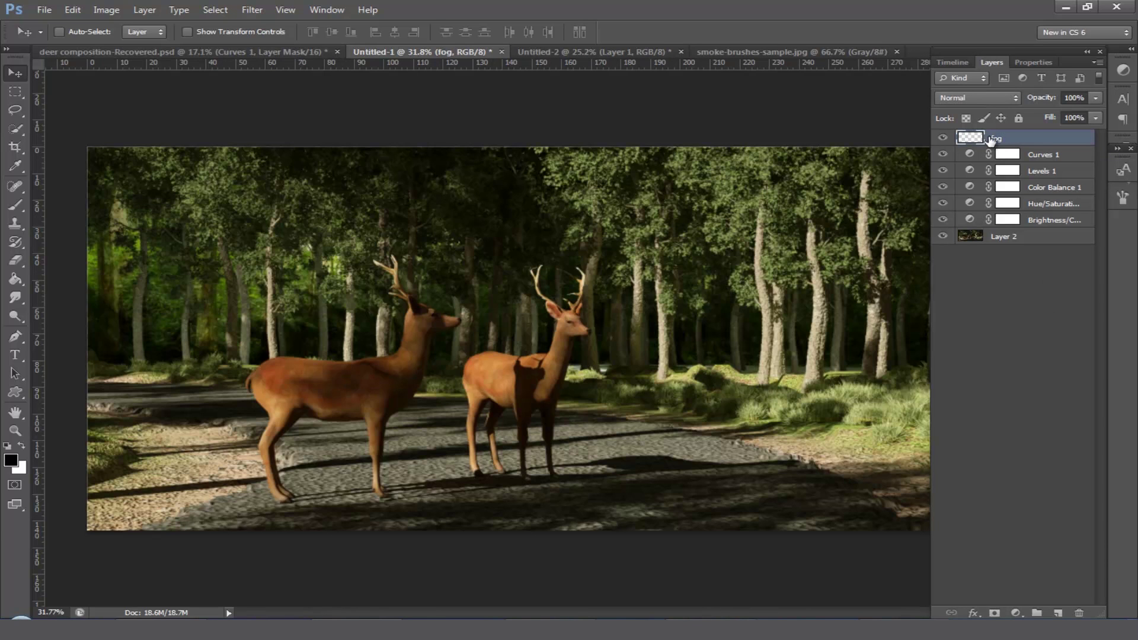
- Fill the fog layer with Render > Clouds and set its blend mode to Screen
click(252, 9)
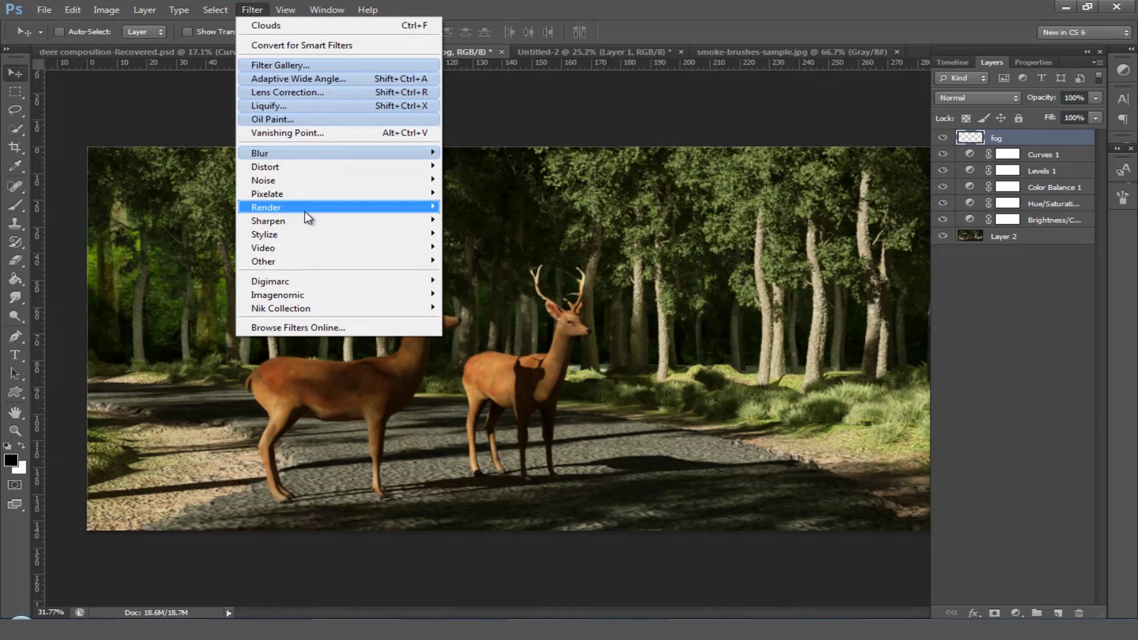
mouse_move(304, 211)
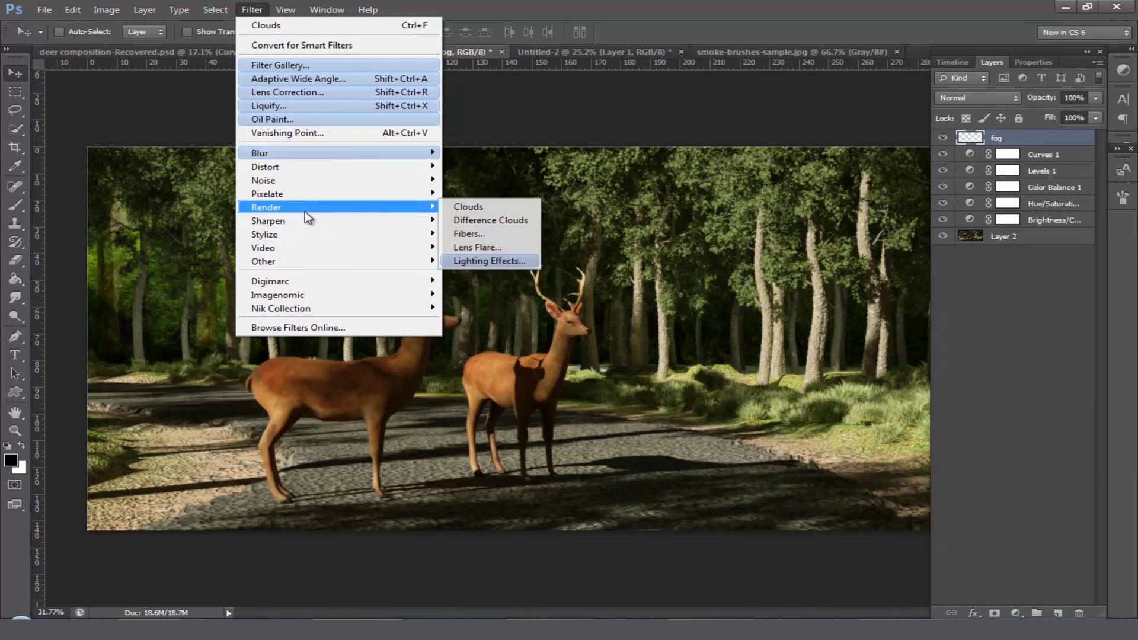
click(468, 206)
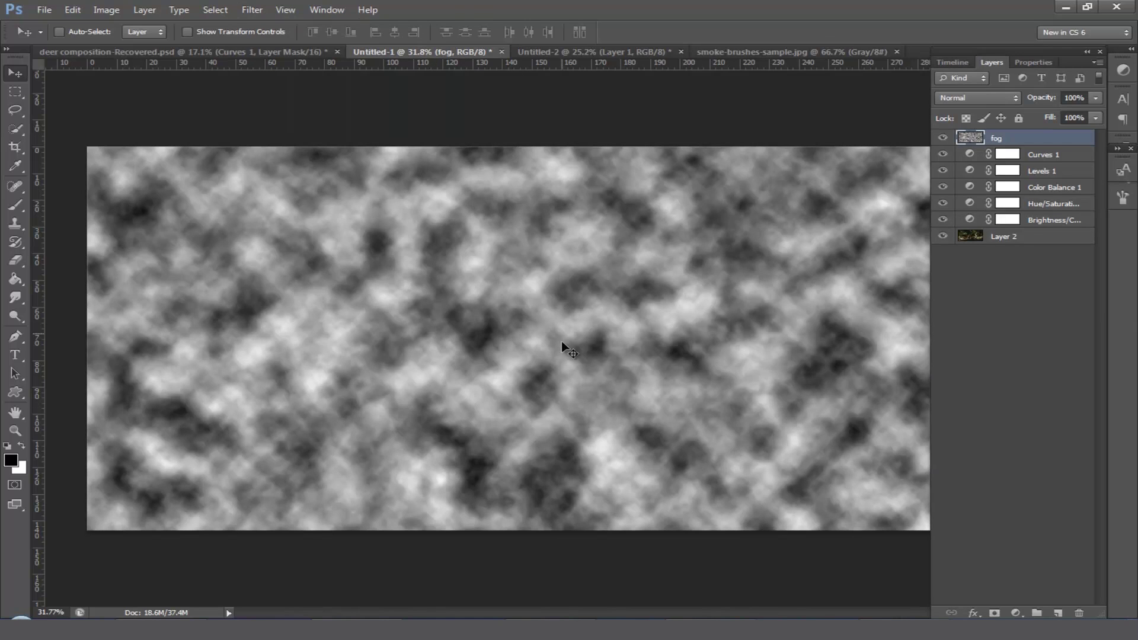
click(1007, 100)
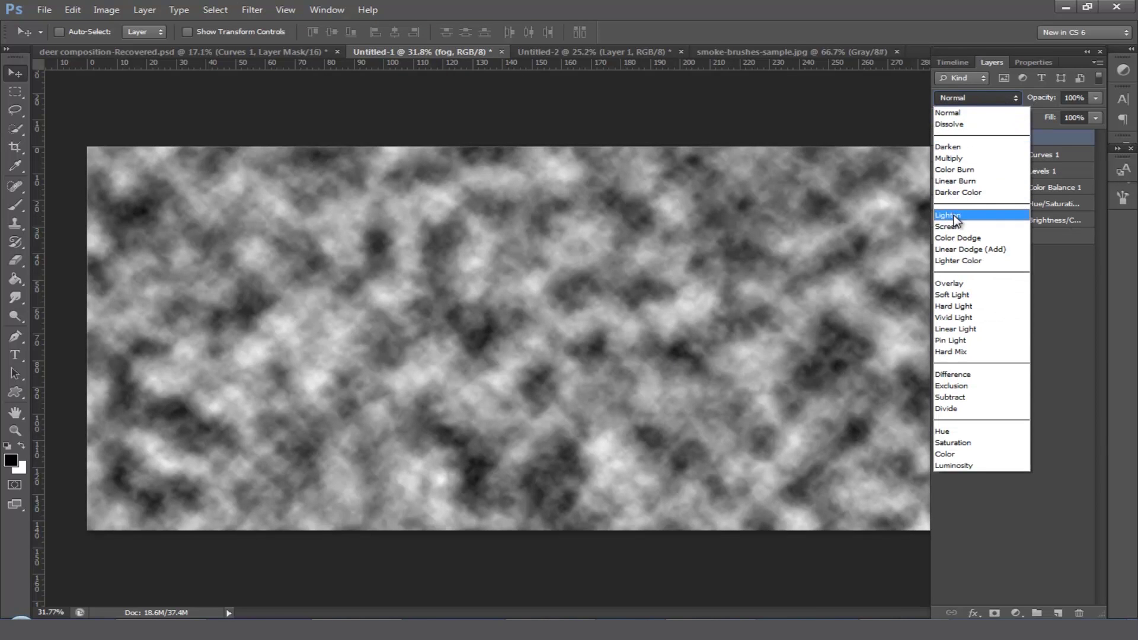
click(966, 228)
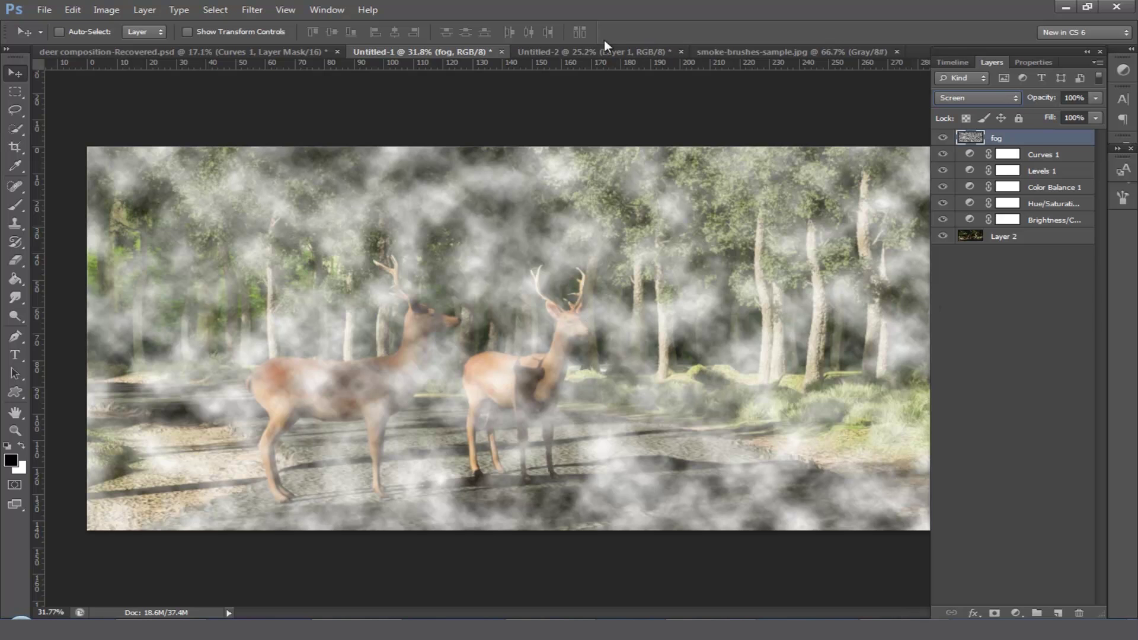
- Bring the deer silhouette from Untitled-2 in as Layer 3, clipped to the fog layer
click(652, 52)
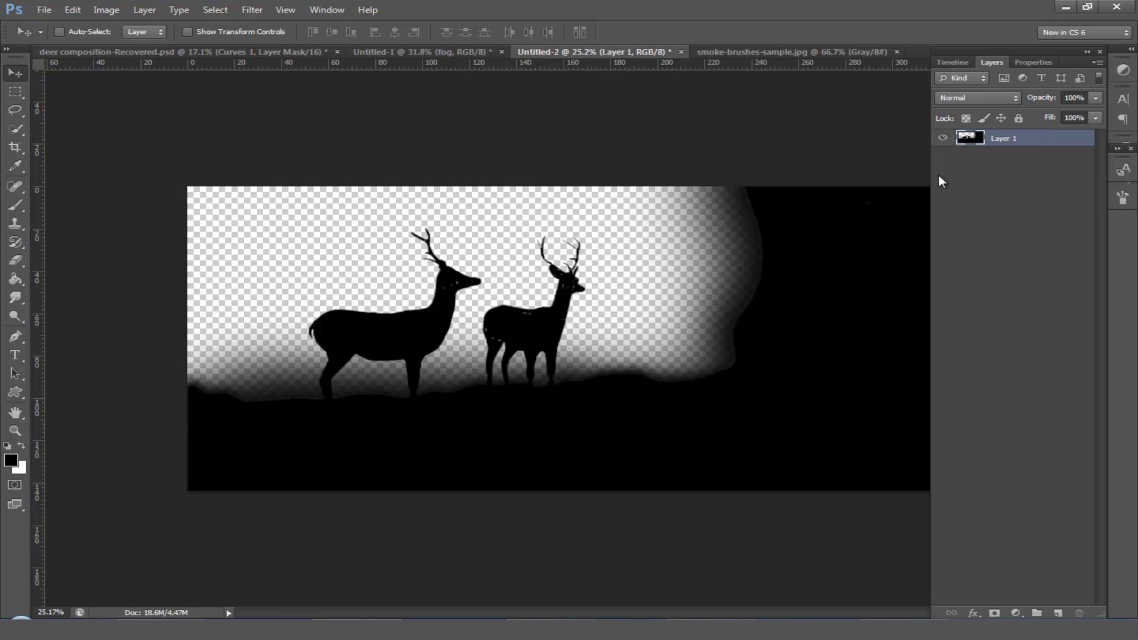
ctrl+click(979, 144)
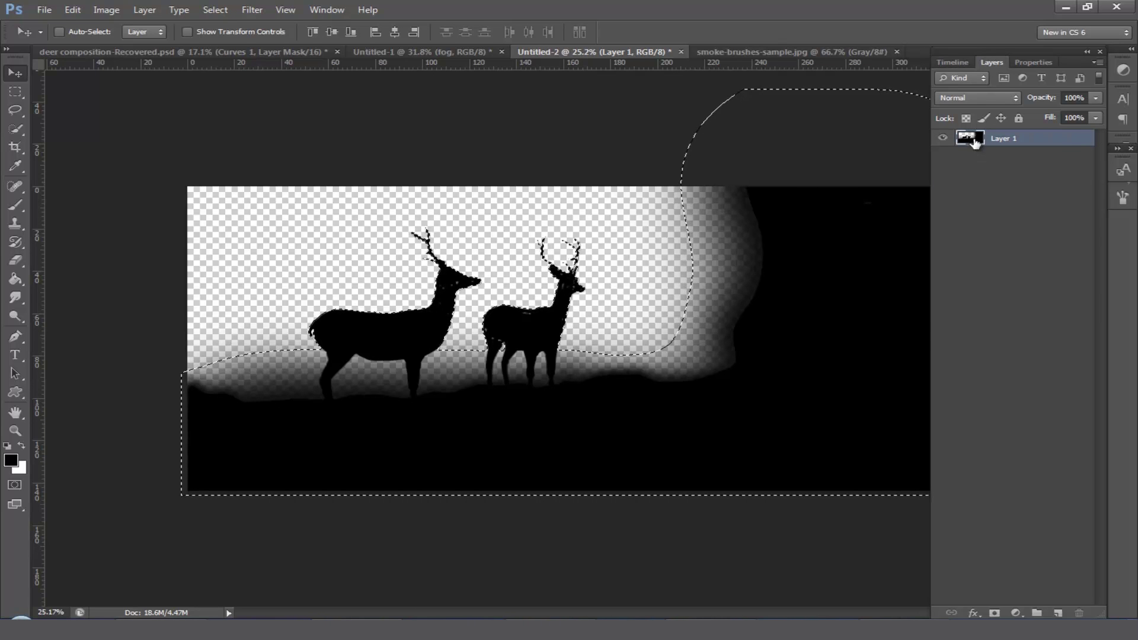
key(ctrl+shift+Tab)
key(ctrl+v)
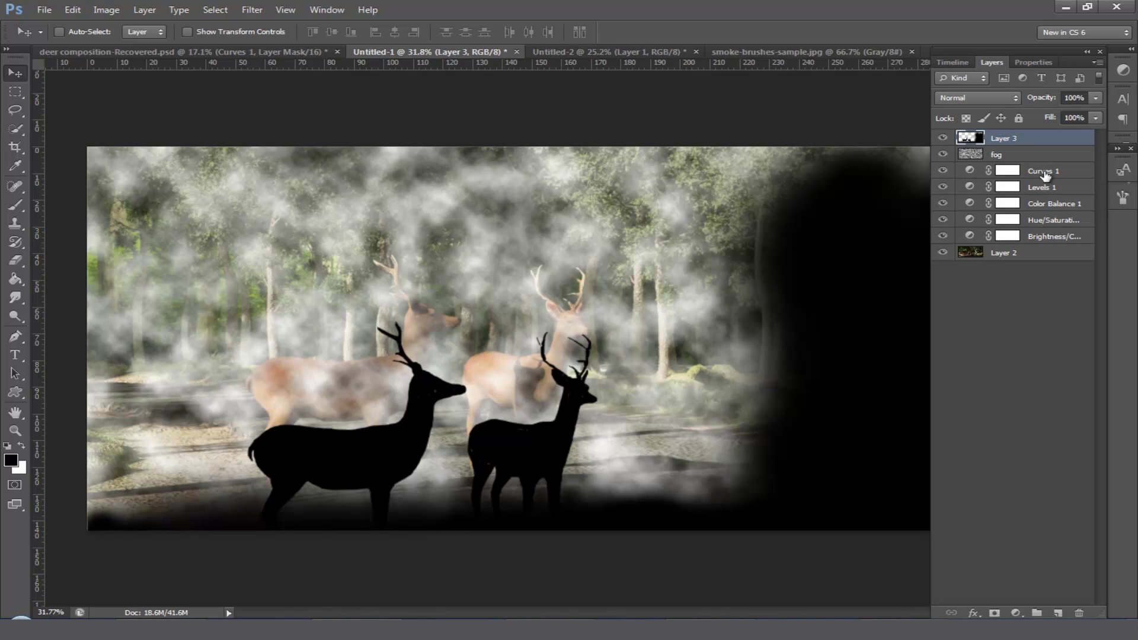
alt+click(1031, 143)
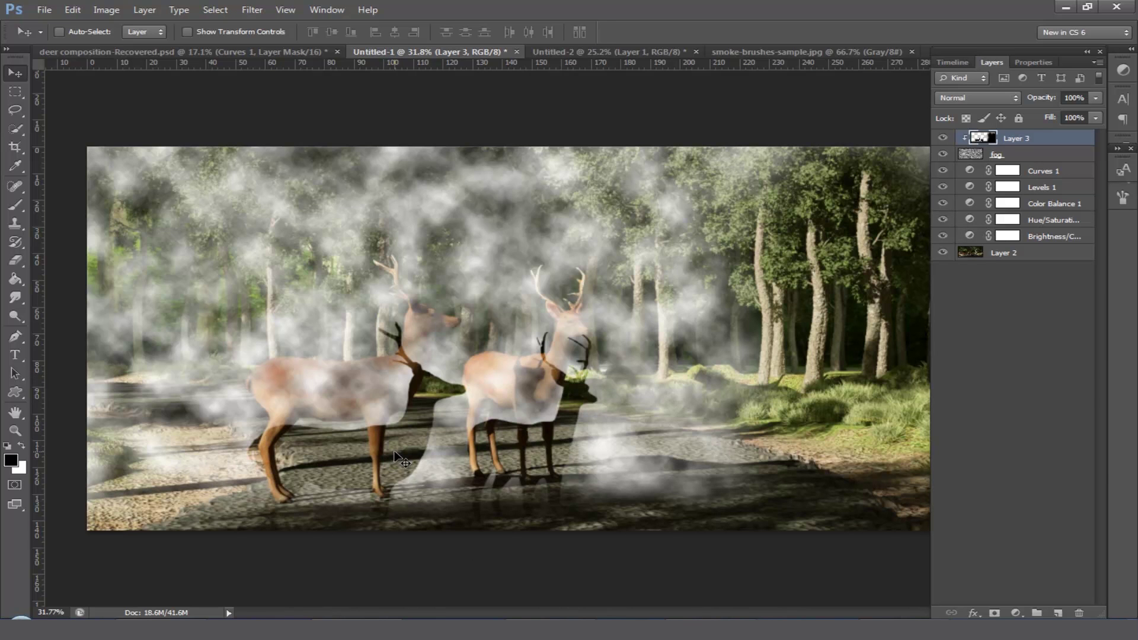
- Move Layer 3's dark deer shading up and nudge it to cover the deer
drag(400, 459, 390, 389)
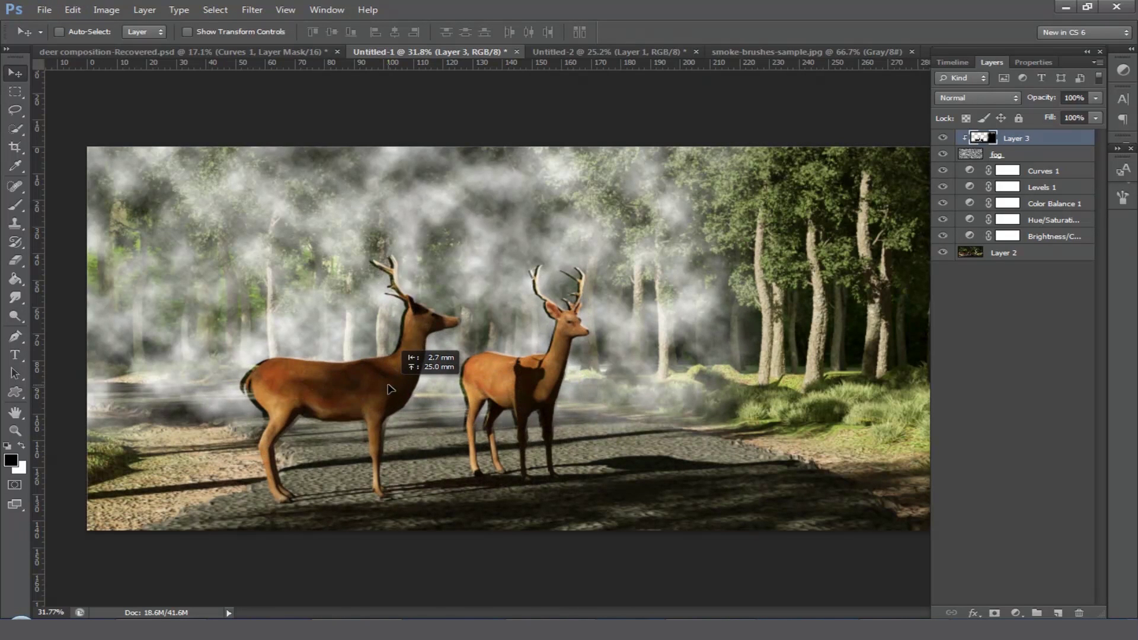
scroll(439, 381, up, 5)
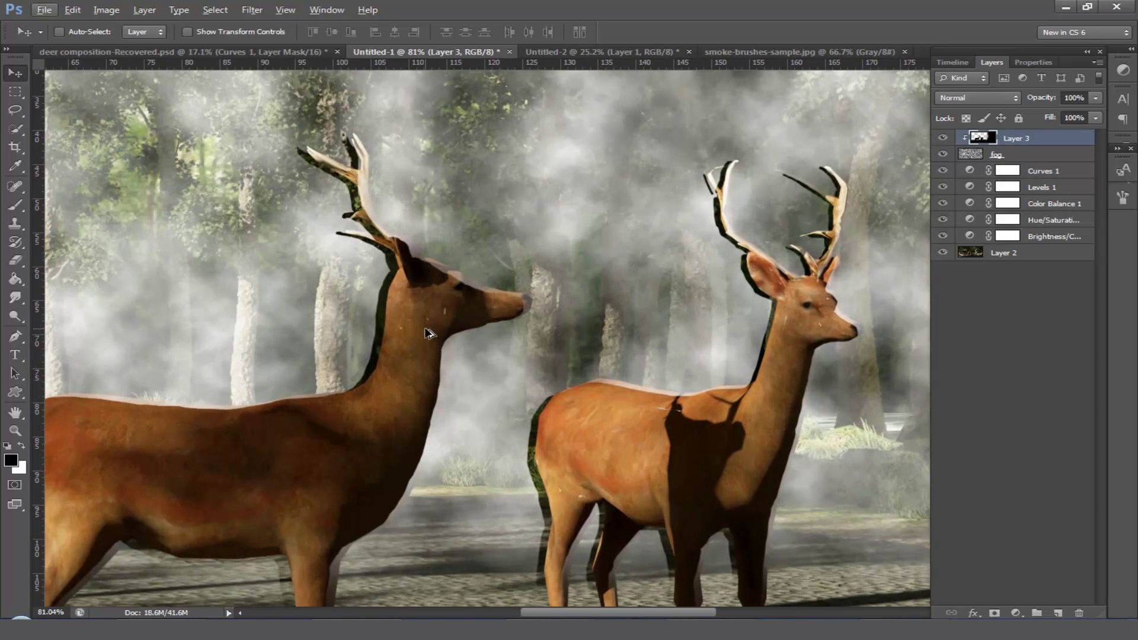
key(Right)
key(Right)
key(Right)
key(Right)
key(Right)
key(Right)
key(Right)
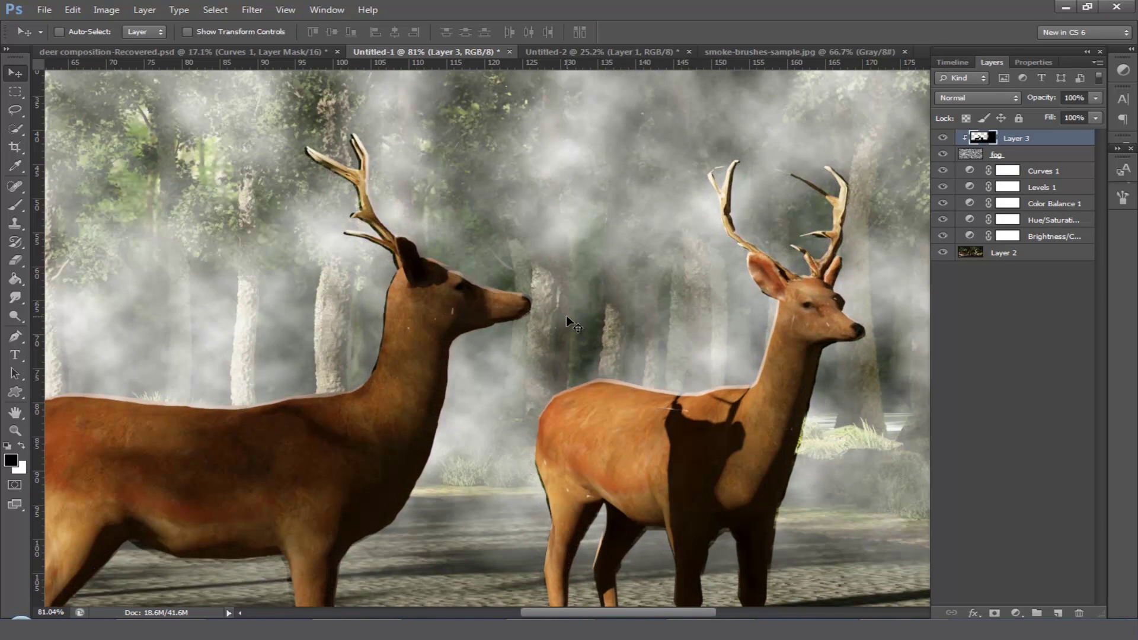
key(Up)
key(Up)
key(Up)
key(Up)
key(Down)
key(Up)
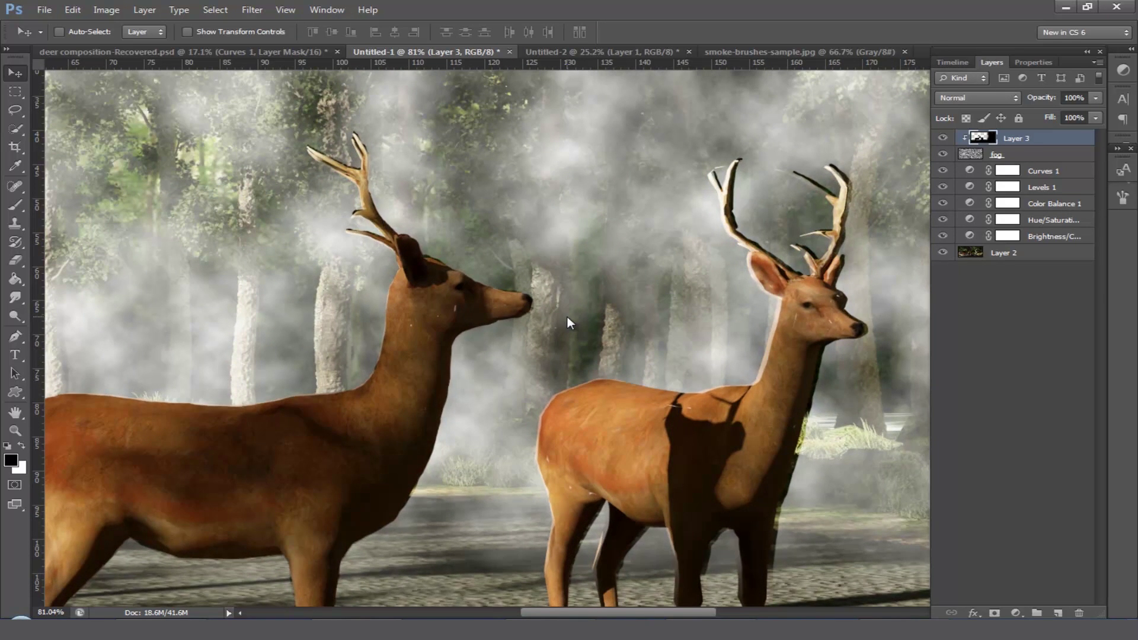
- Nudge the deer shading left onto the deer's front edges
key(Left)
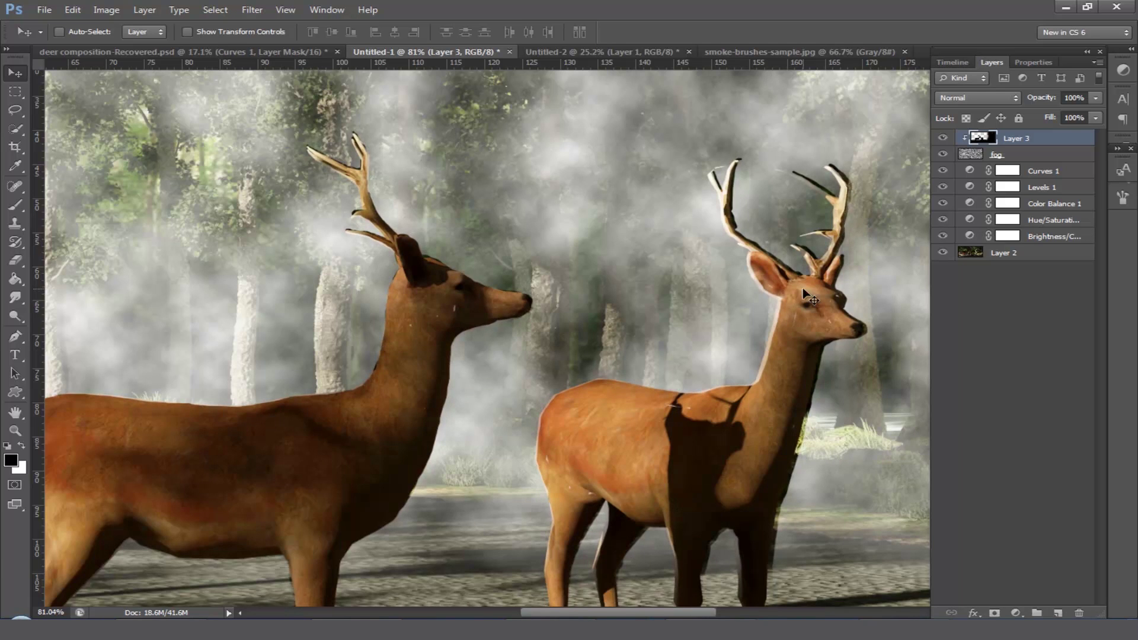
scroll(802, 287, down, 5)
scroll(770, 432, down, 1)
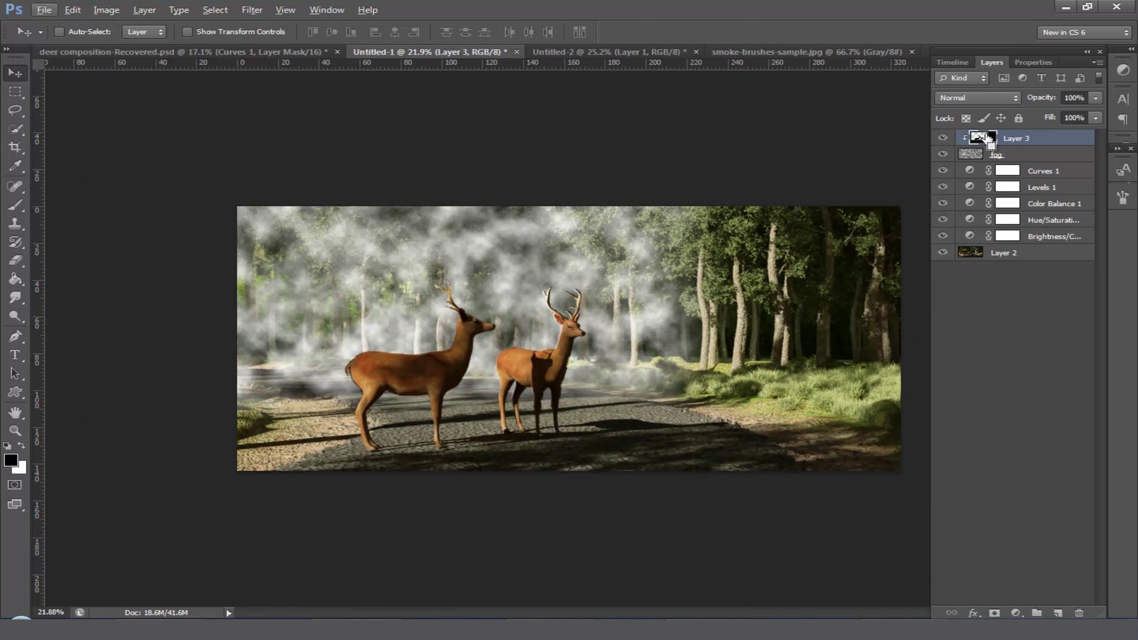
- Scale Layer 3 down to about 99% so it fits the deer outlines
key(ctrl+t)
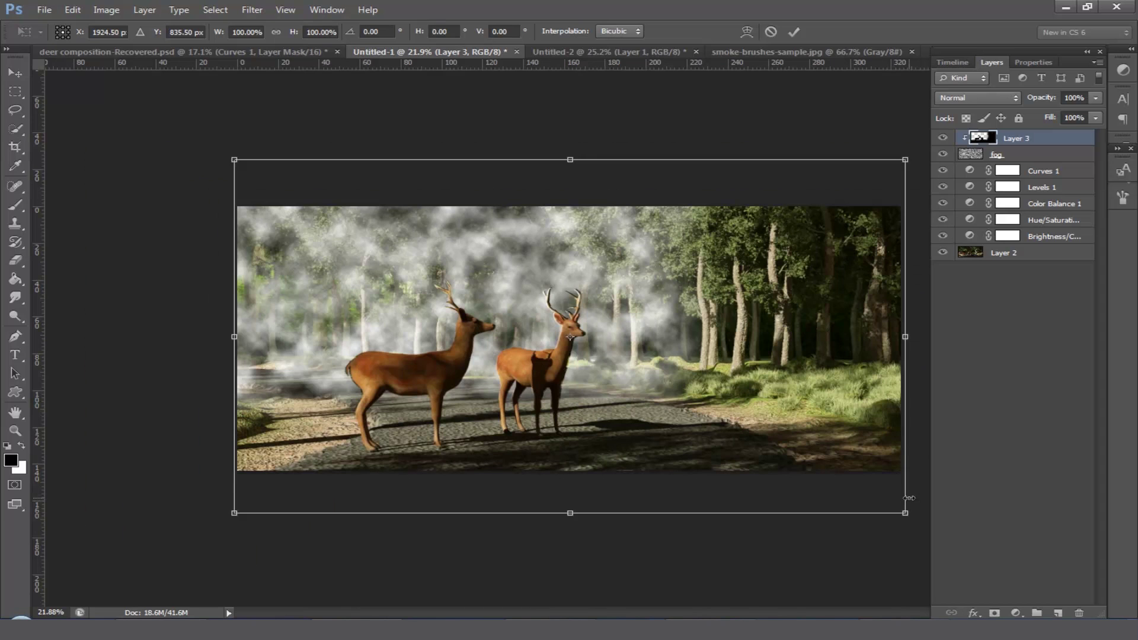
drag(902, 510, 900, 508)
drag(234, 511, 237, 508)
scroll(592, 345, up, 3)
scroll(606, 357, up, 1)
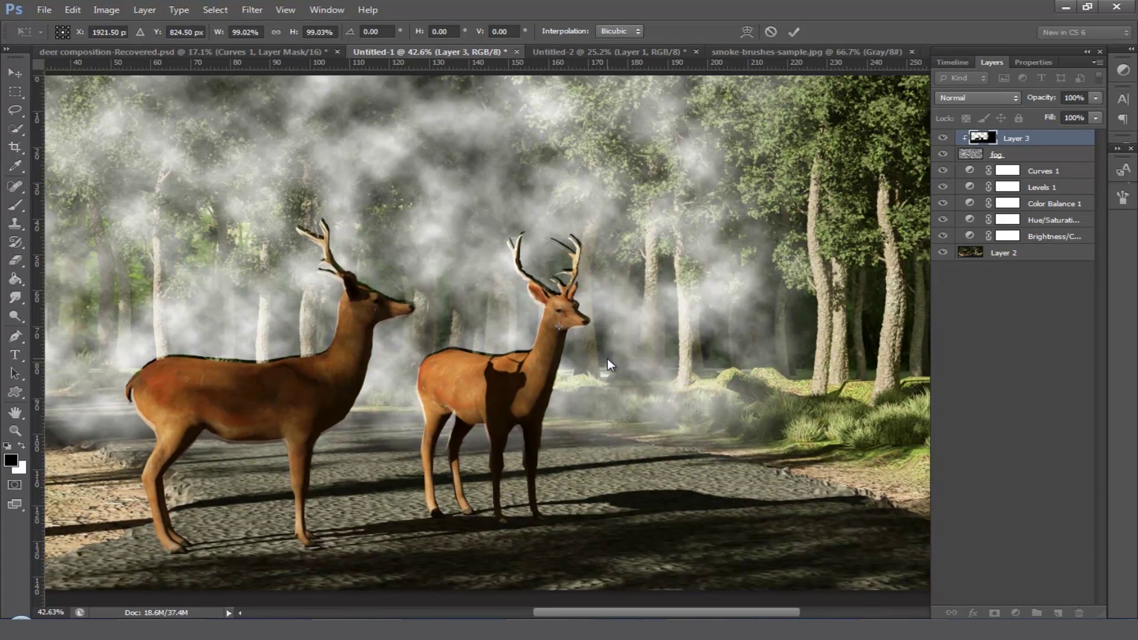
key(Return)
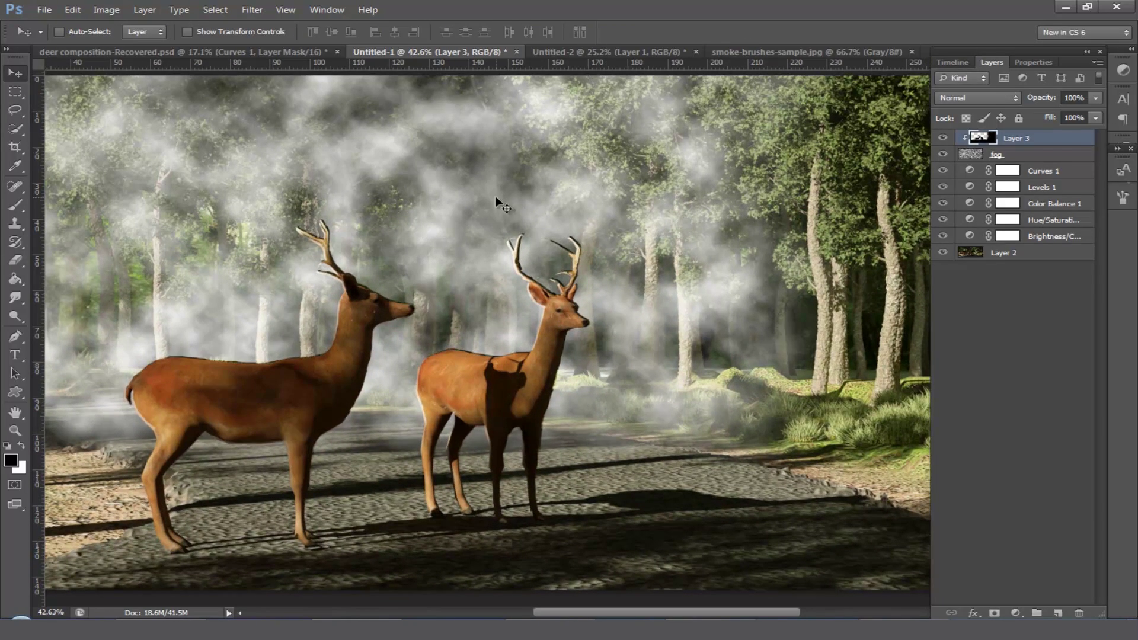
scroll(468, 284, up, 5)
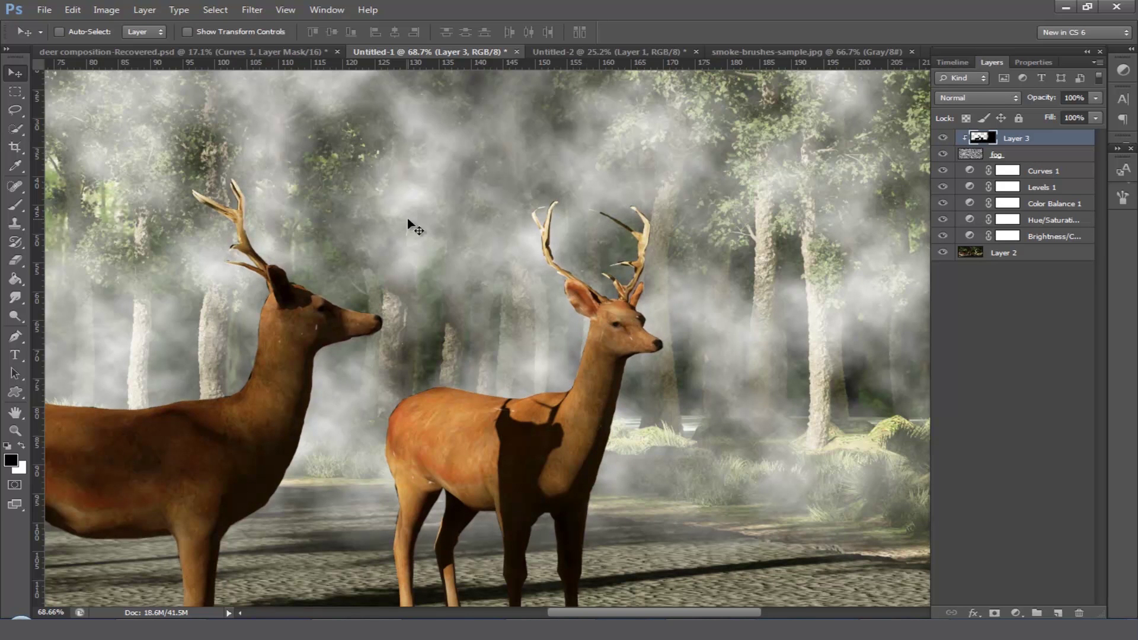
scroll(459, 365, down, 5)
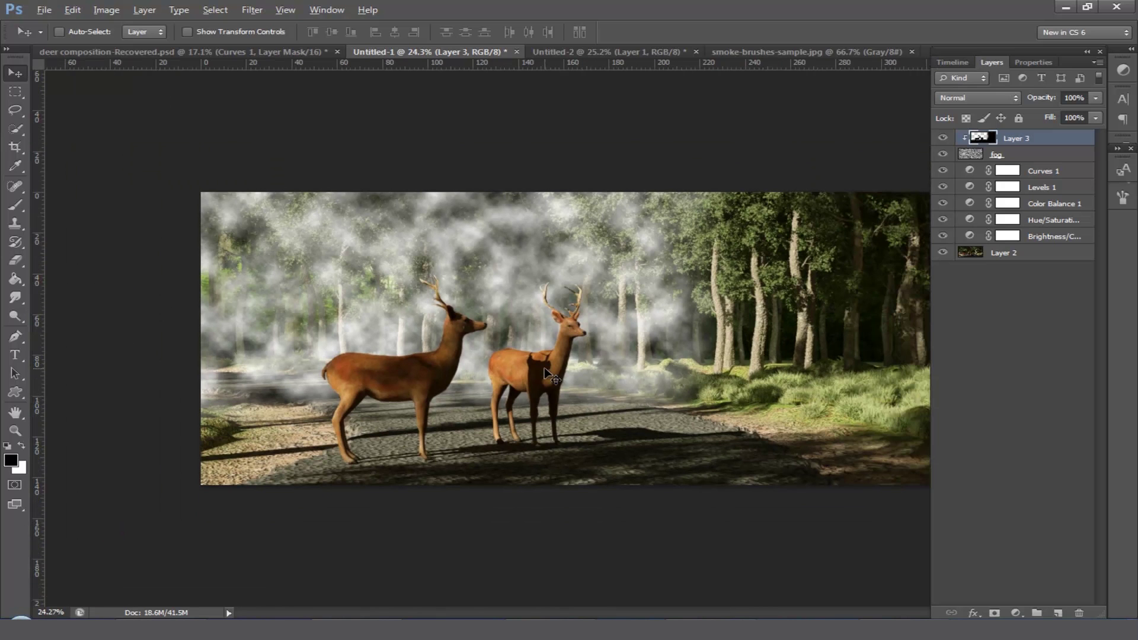
scroll(544, 368, down, 1)
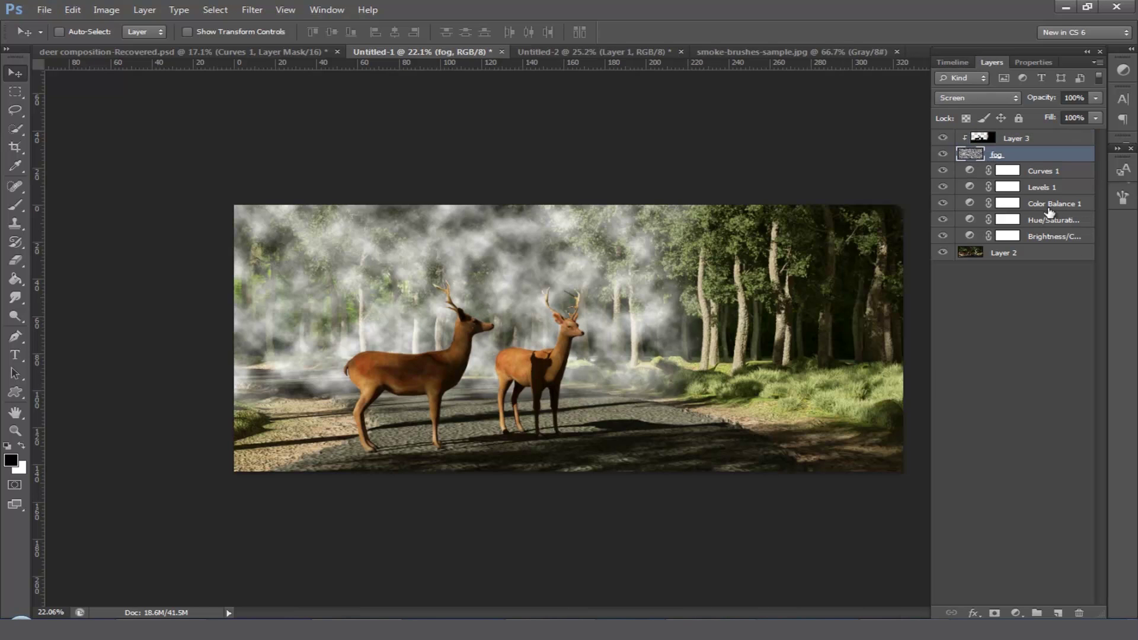
- Lower the fog layer's opacity to 50%
click(969, 155)
click(1095, 98)
drag(1089, 116, 1027, 101)
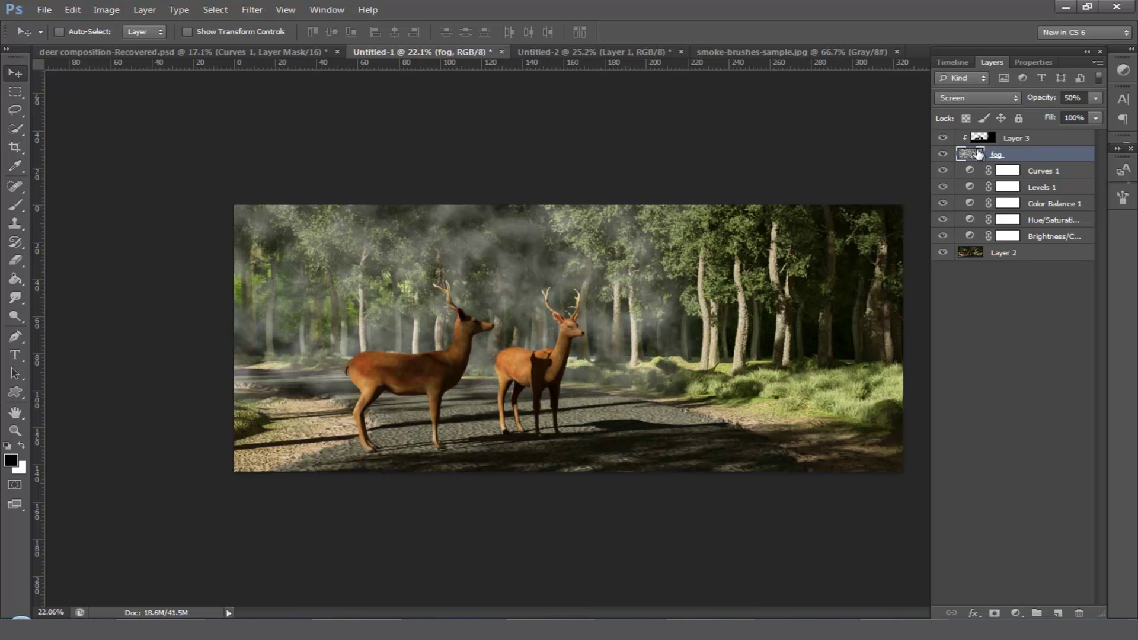
- Add a layer mask and paint white with a large brush right of the deer
click(995, 613)
key(b)
key(ctrl+z)
click(1016, 138)
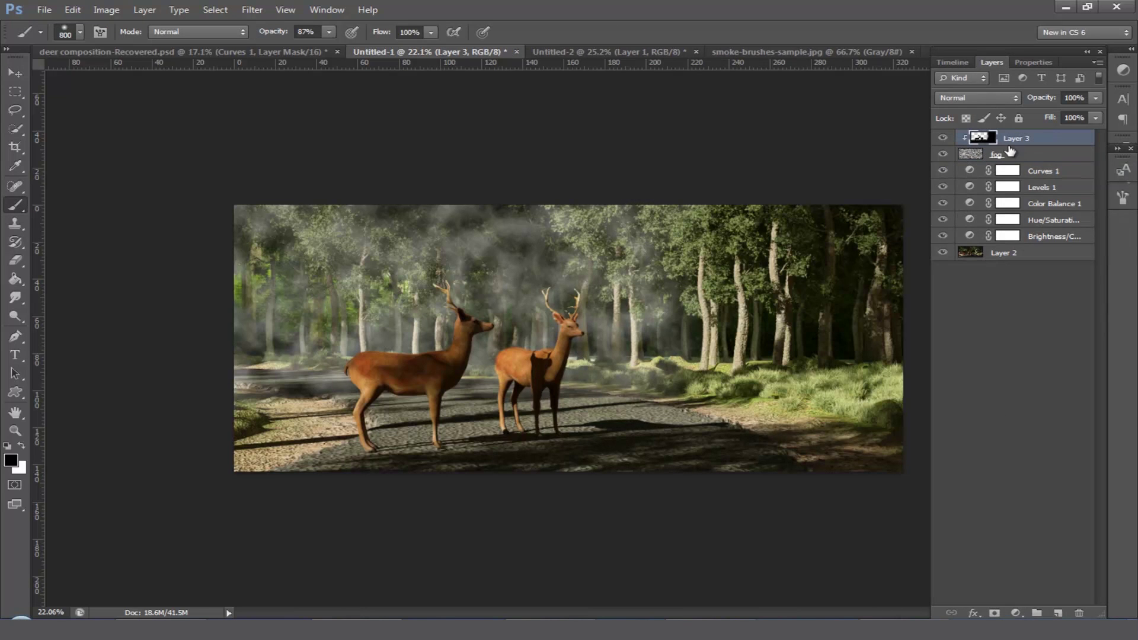
key(bracketright)
key(bracketright)
key(bracketright)
key(bracketright)
key(x)
drag(557, 355, 568, 332)
- Switch the painting colour to black and paint out fog over the right-hand trees
click(10, 463)
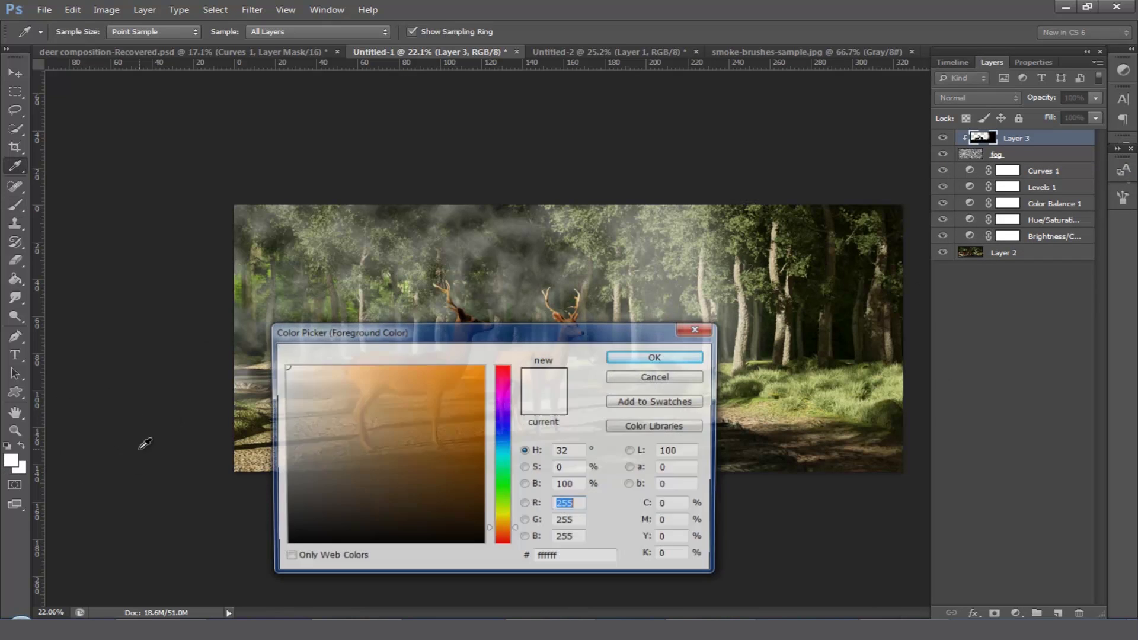
drag(393, 436, 215, 579)
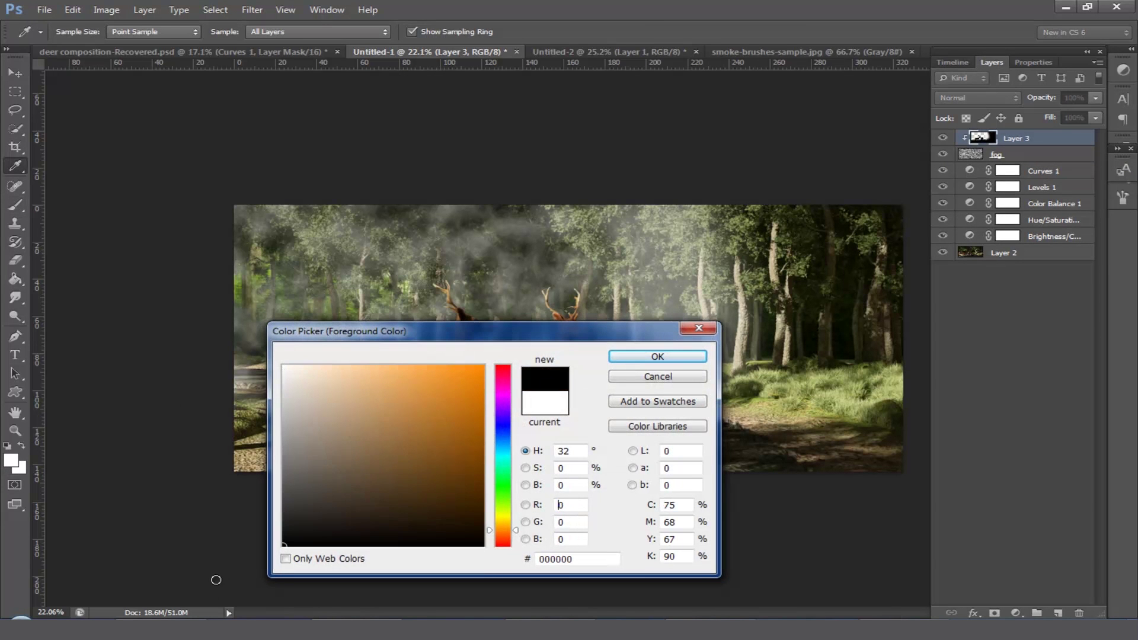
click(673, 356)
drag(741, 235, 793, 253)
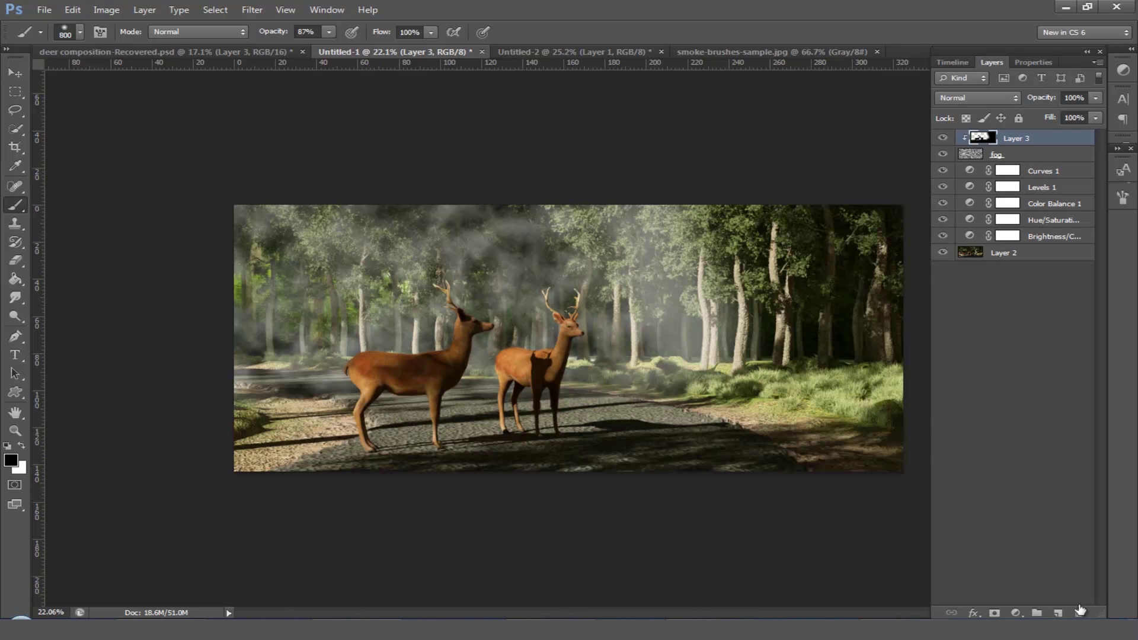
- Add a new Layer 4 for light rays and make the soft brush much smaller
click(1058, 612)
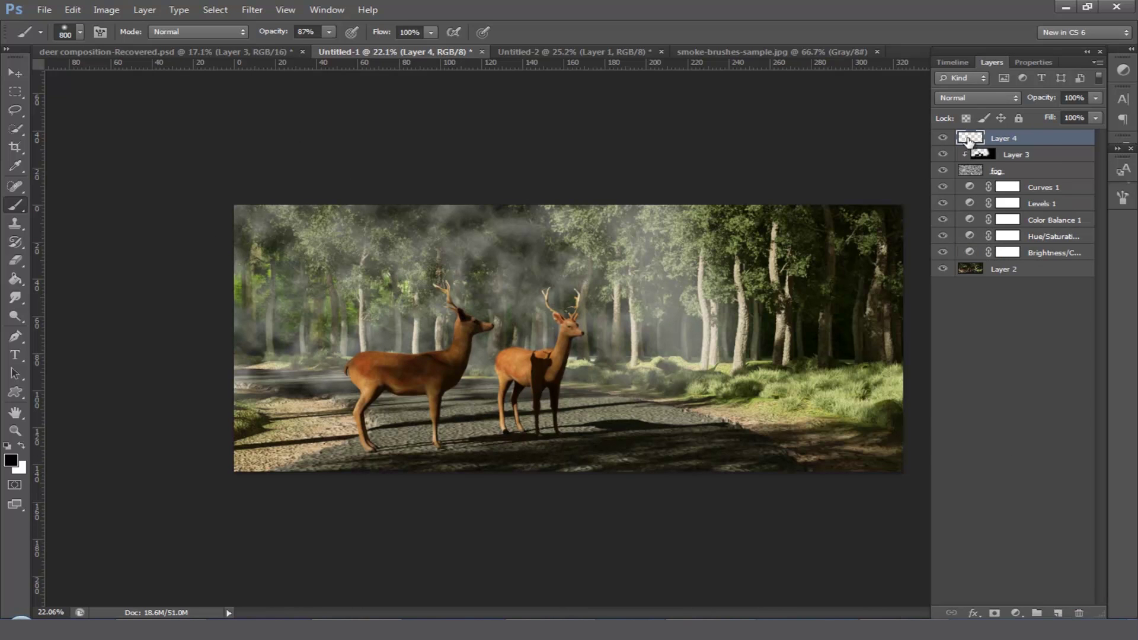
scroll(442, 274, up, 3)
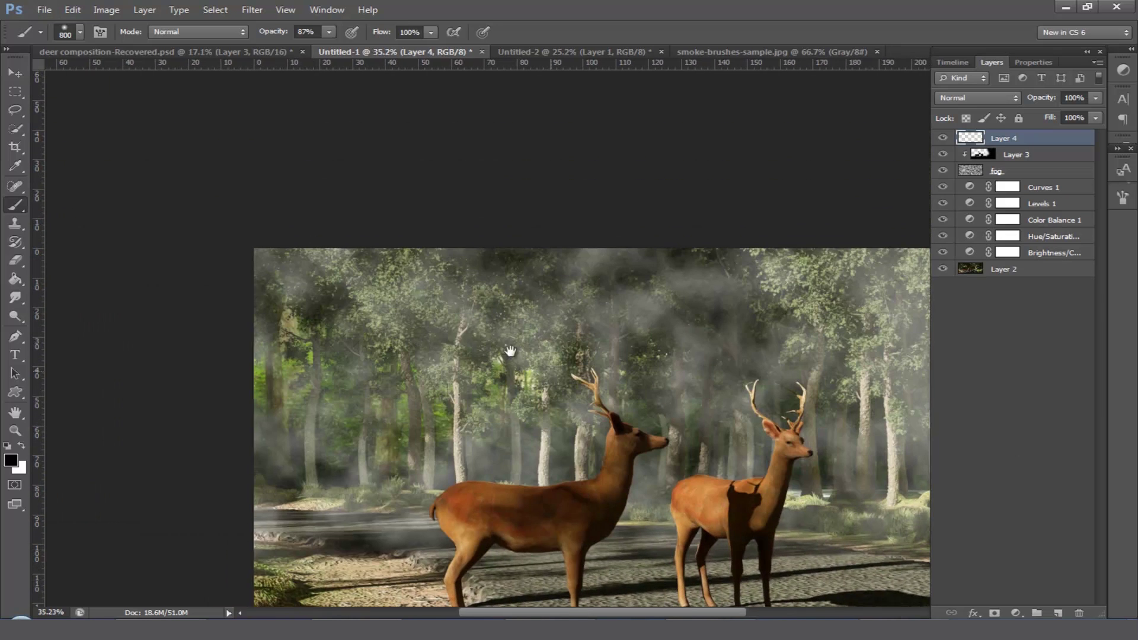
click(81, 33)
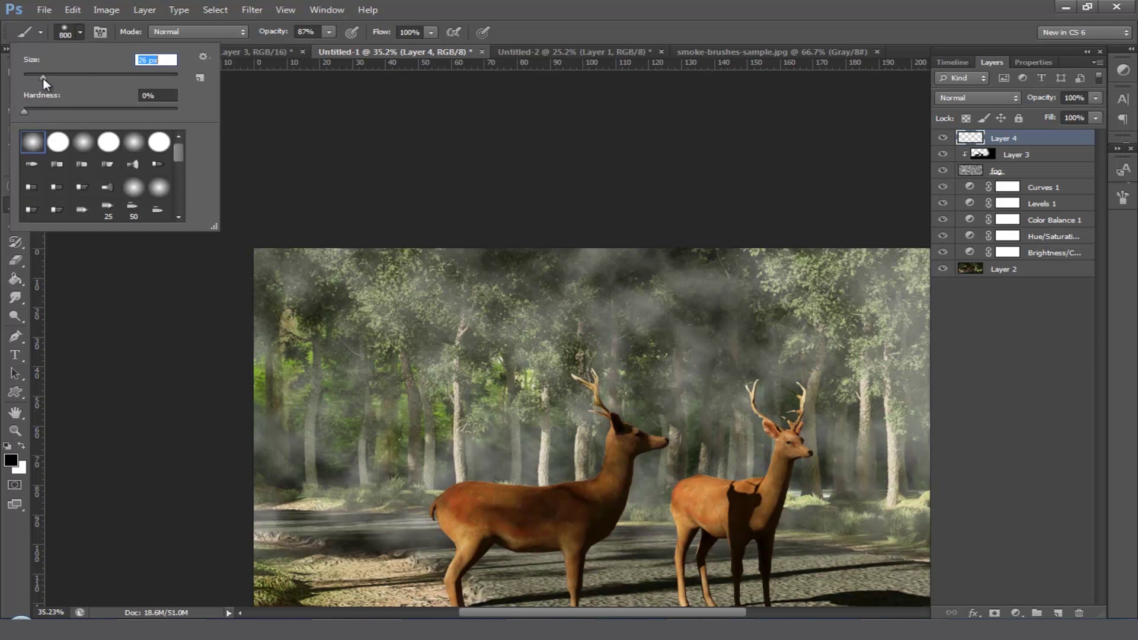
drag(44, 78, 38, 78)
key(Return)
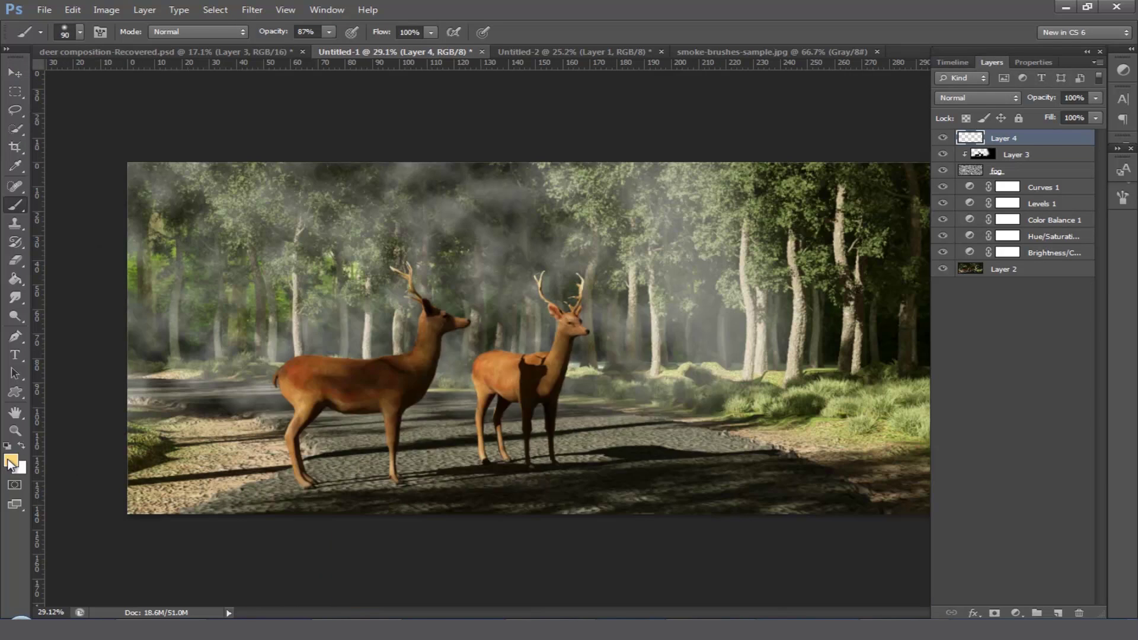
- Set the foreground colour to light grey d0d0d0
click(11, 460)
mouse_move(336, 412)
mouse_down()
mouse_move(263, 358)
mouse_move(283, 377)
mouse_move(283, 399)
mouse_up()
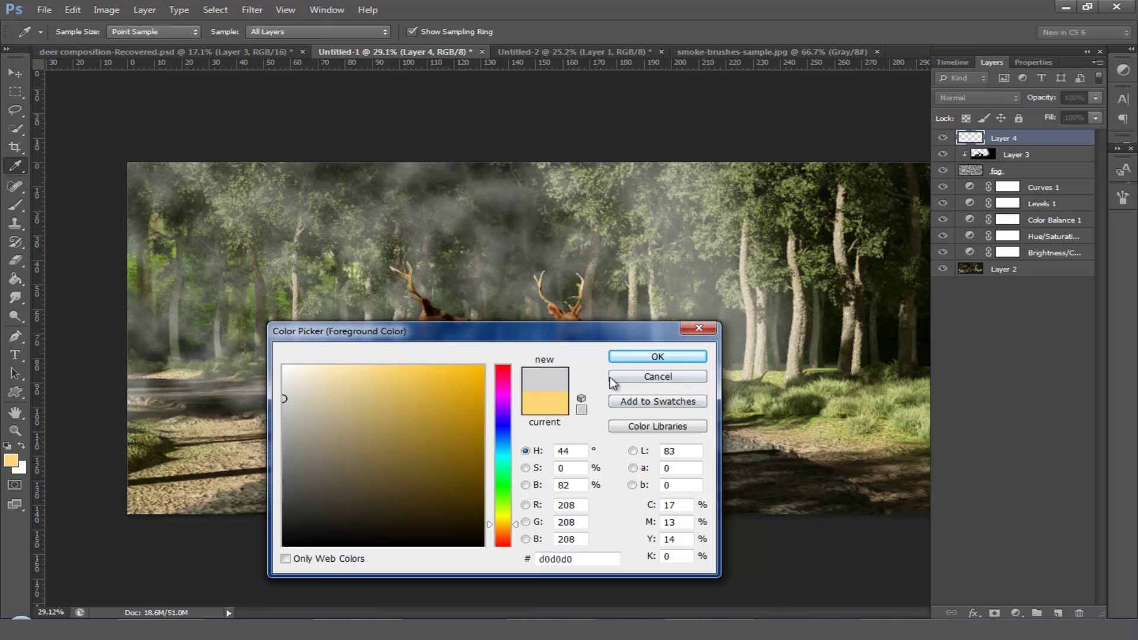
click(619, 359)
- Paint several diagonal light-grey streaks over the upper-left trees
key(b)
drag(145, 224, 196, 287)
drag(157, 194, 222, 296)
drag(199, 196, 252, 296)
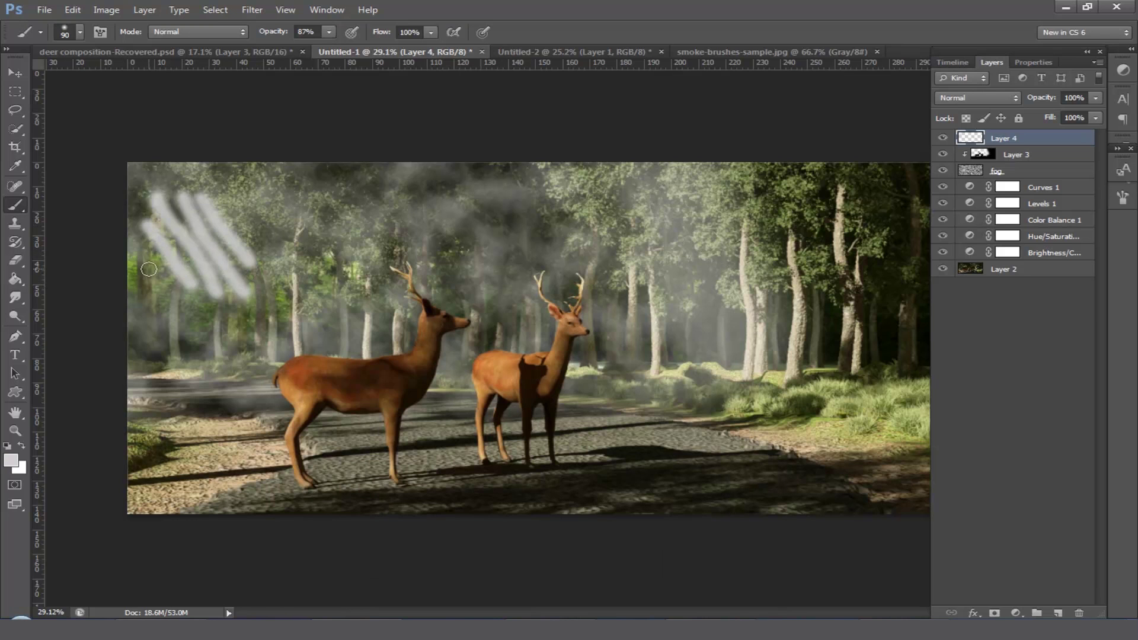
mouse_move(145, 258)
mouse_down()
mouse_move(189, 307)
mouse_move(169, 326)
mouse_up()
drag(131, 190, 175, 258)
mouse_move(134, 165)
mouse_down()
mouse_move(178, 235)
mouse_move(196, 229)
mouse_up()
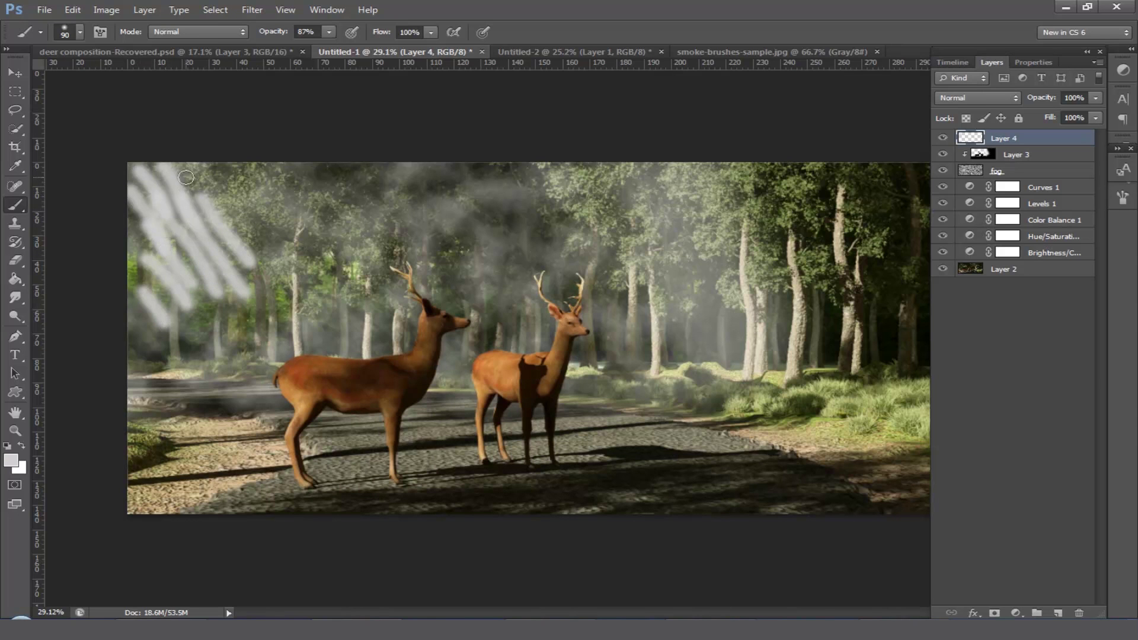
drag(179, 172, 225, 231)
drag(127, 231, 158, 304)
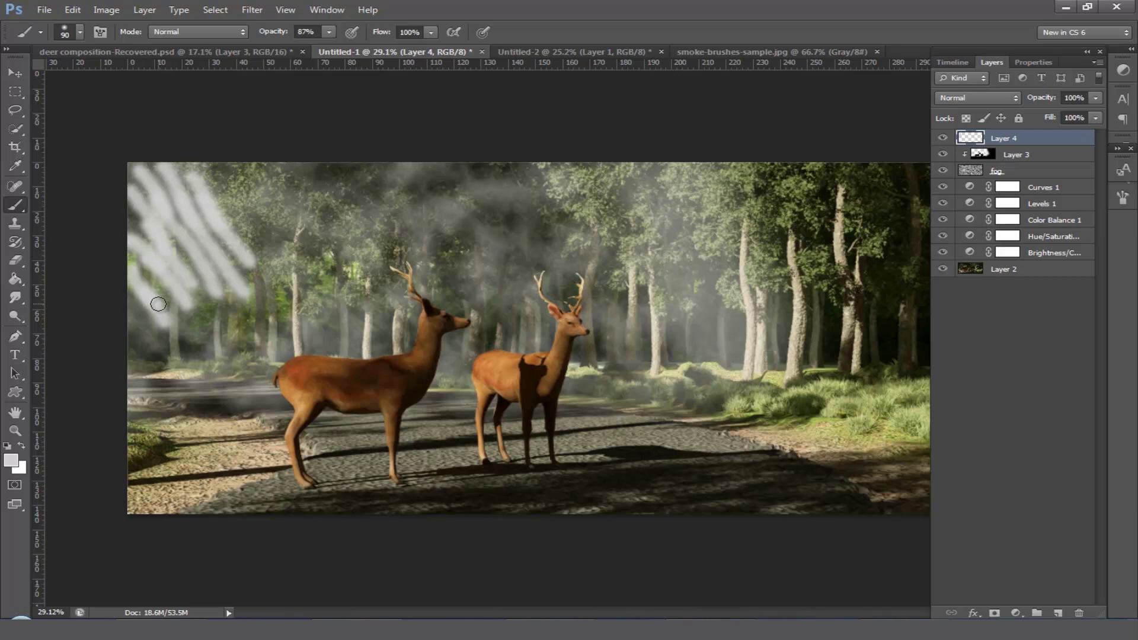
- Apply Motion Blur at -47° angle and 406-pixel distance to the Layer 4 streaks
click(252, 9)
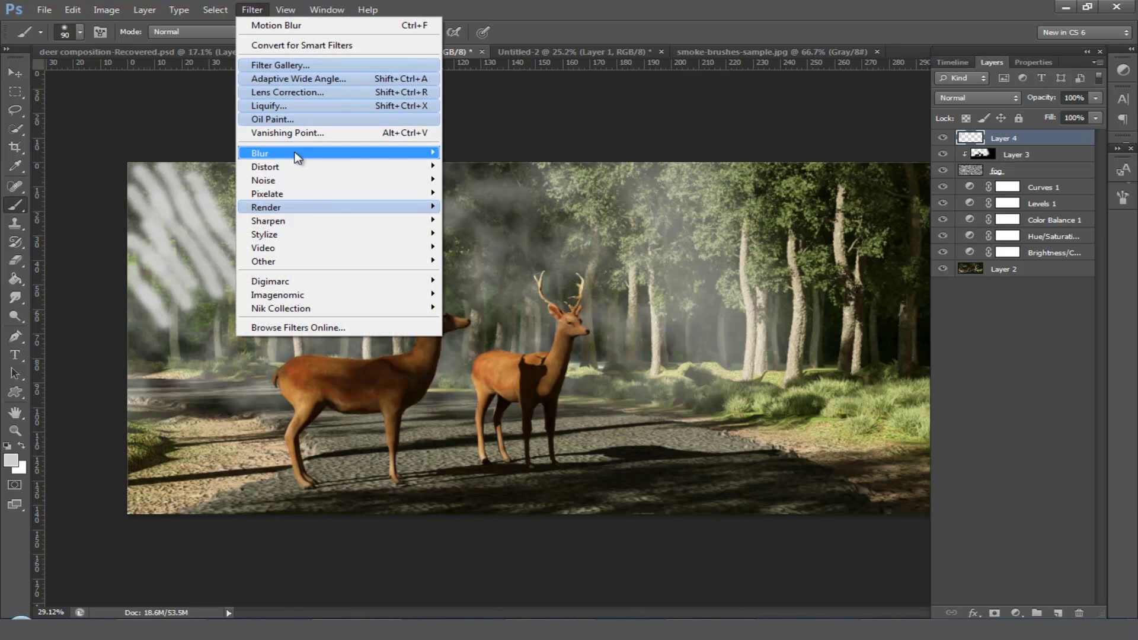
mouse_move(297, 157)
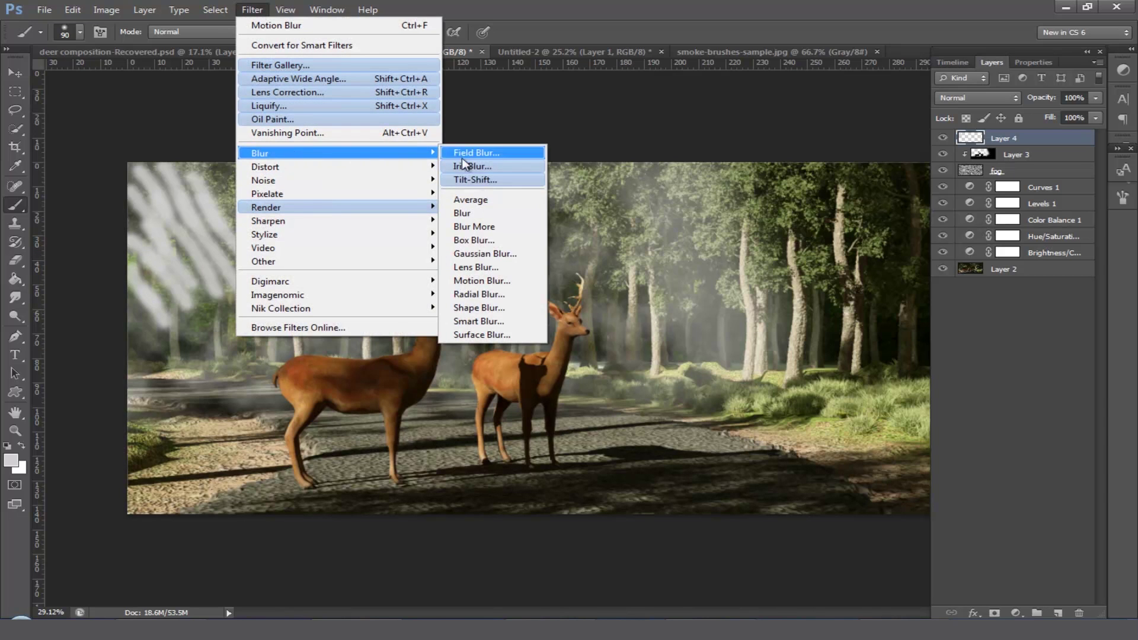
click(480, 280)
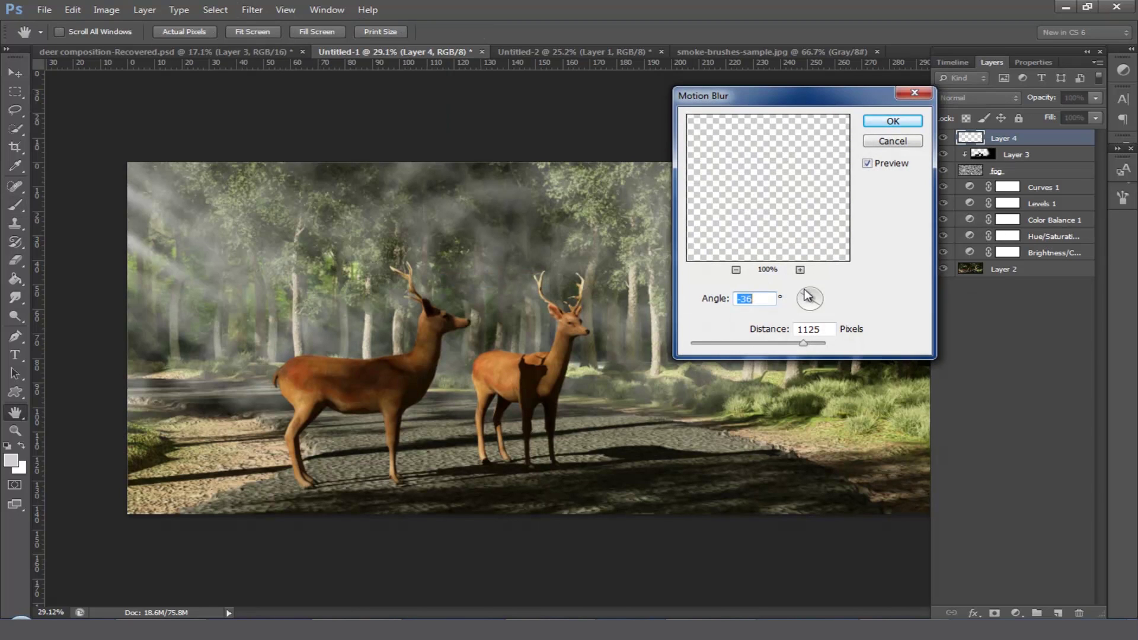
drag(807, 301, 803, 300)
mouse_move(818, 343)
mouse_down()
mouse_move(771, 343)
mouse_move(798, 345)
mouse_up()
key(Return)
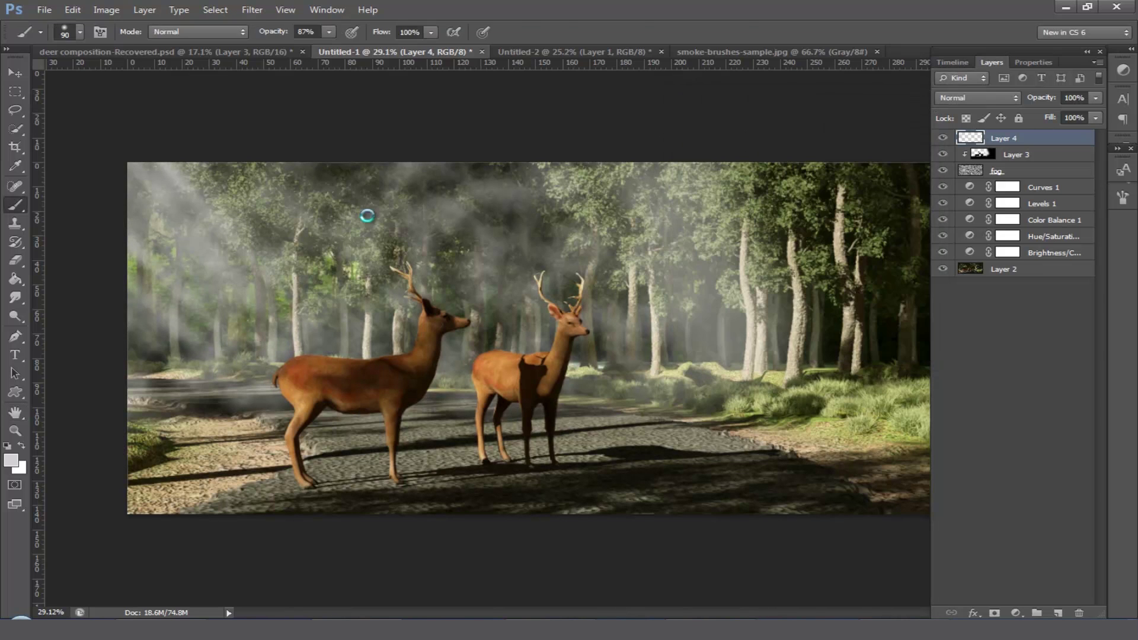
key(ctrl+t)
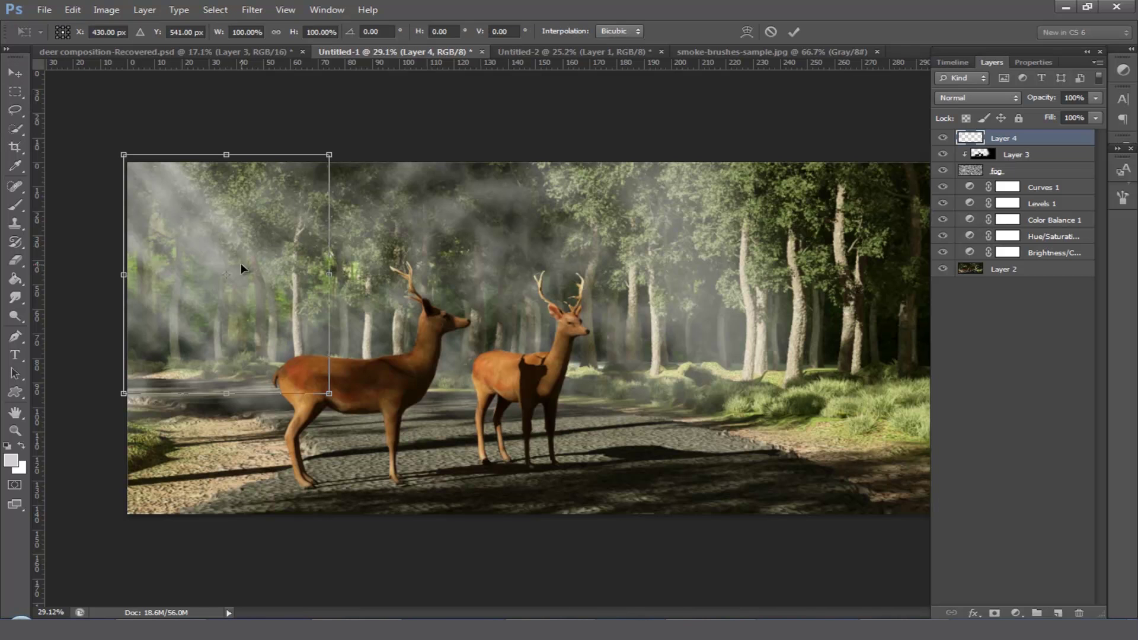
- Distort Layer 4 to stretch the rays across the upper-left, then duplicate it
right_click(273, 245)
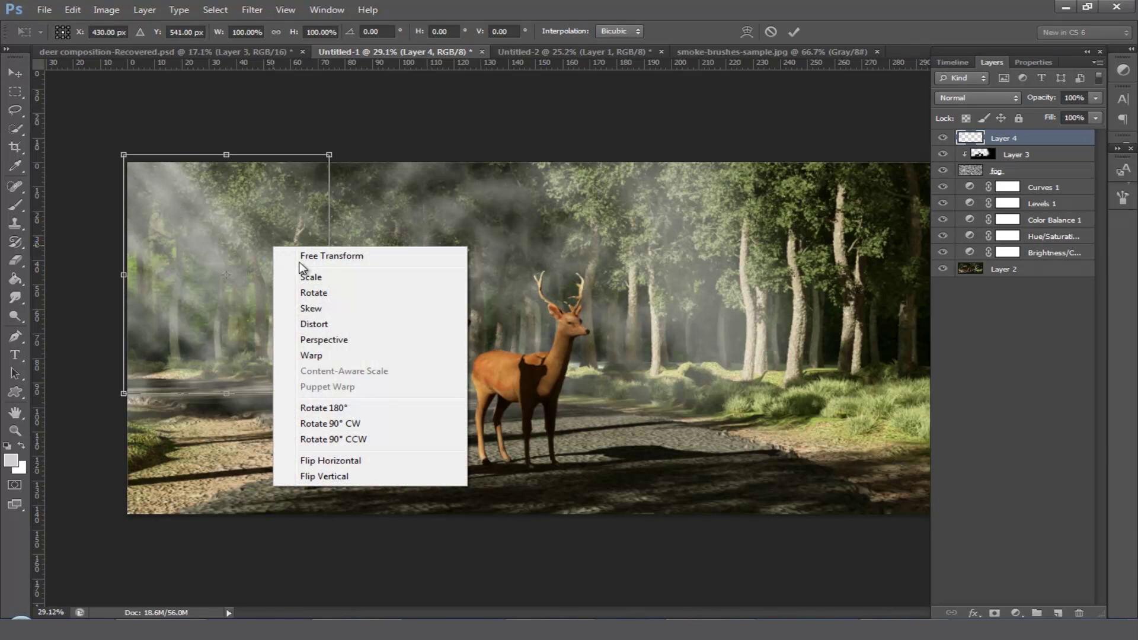
click(330, 325)
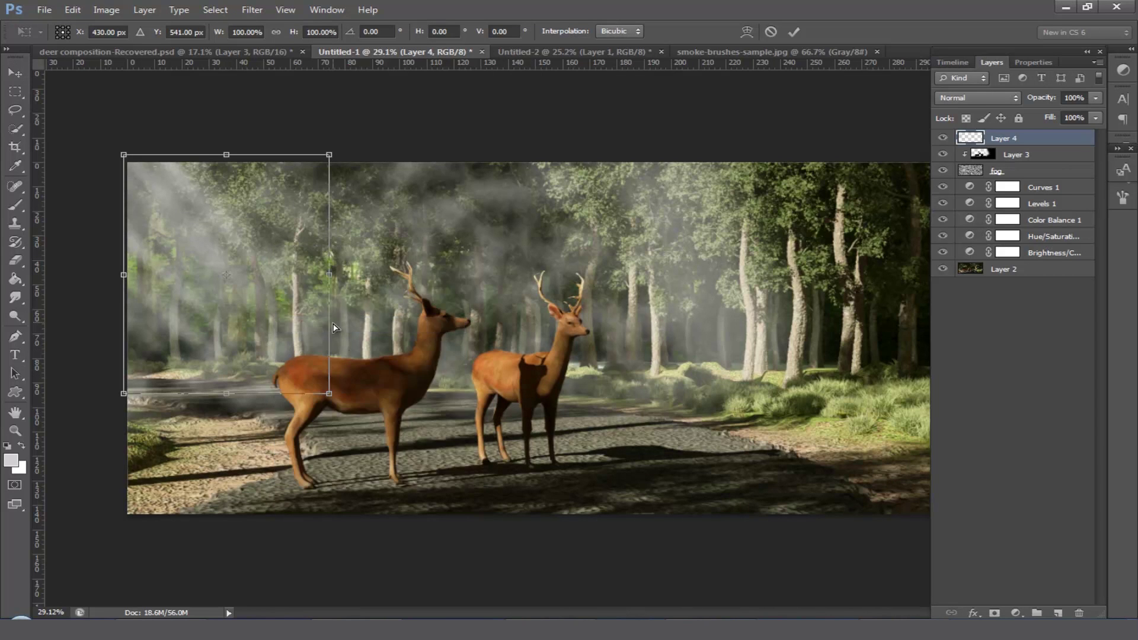
drag(331, 394, 416, 429)
drag(123, 393, 111, 354)
drag(329, 155, 320, 145)
drag(373, 292, 412, 278)
drag(284, 384, 273, 395)
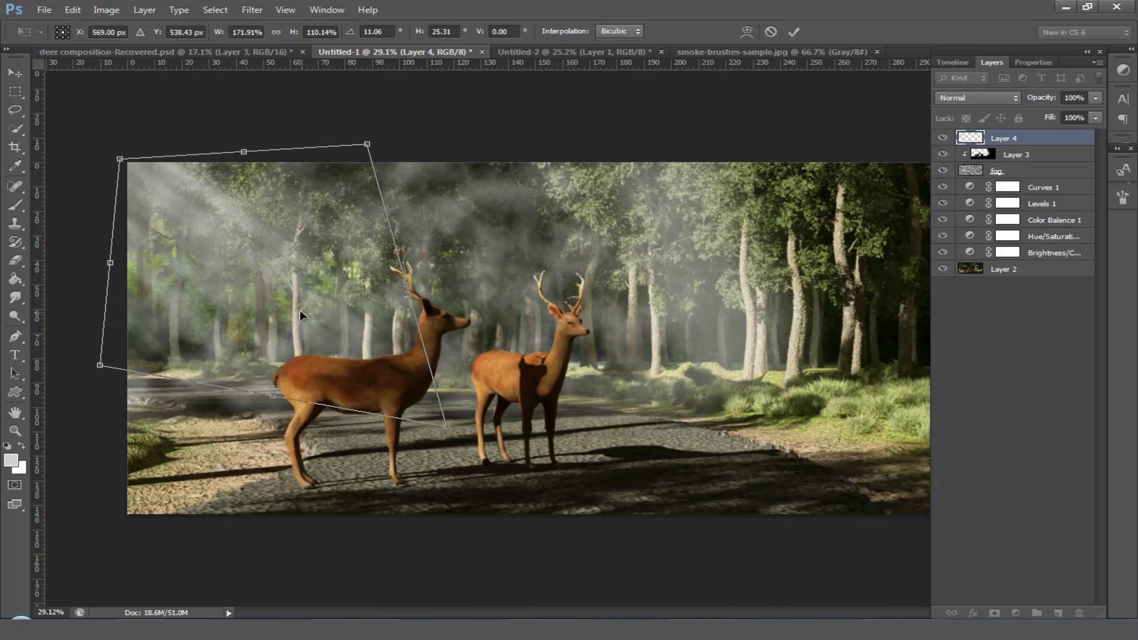
key(Return)
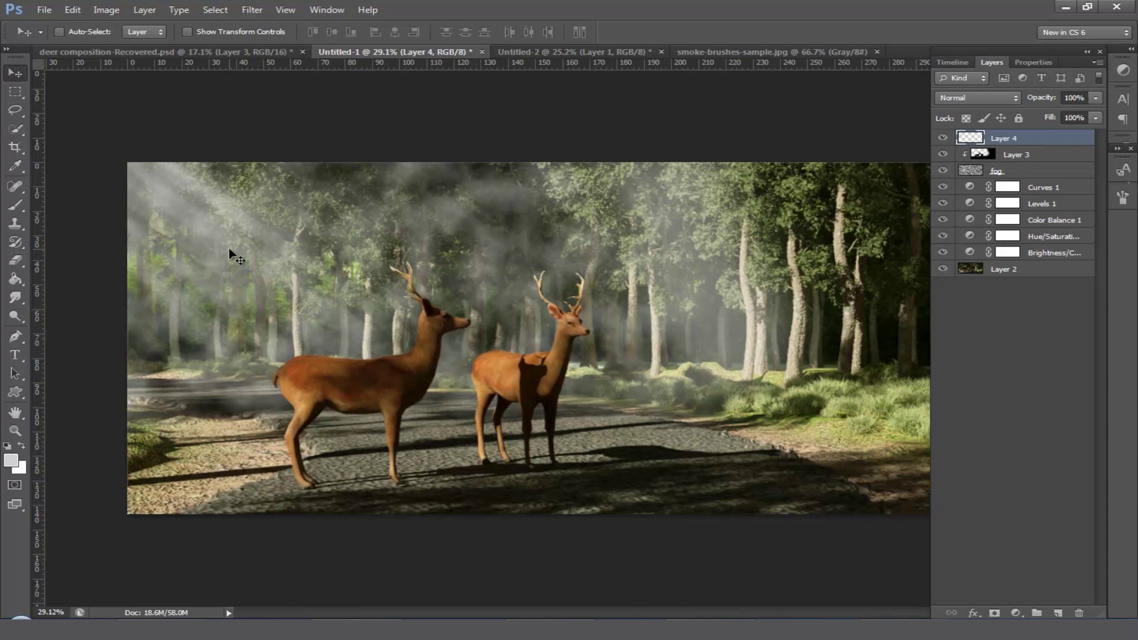
drag(1067, 140, 1061, 613)
- Fade Layer 4 copy to about 25% opacity and add a Hue/Saturation layer at Hue +3, Saturation 35
click(1096, 97)
drag(1094, 115, 1038, 127)
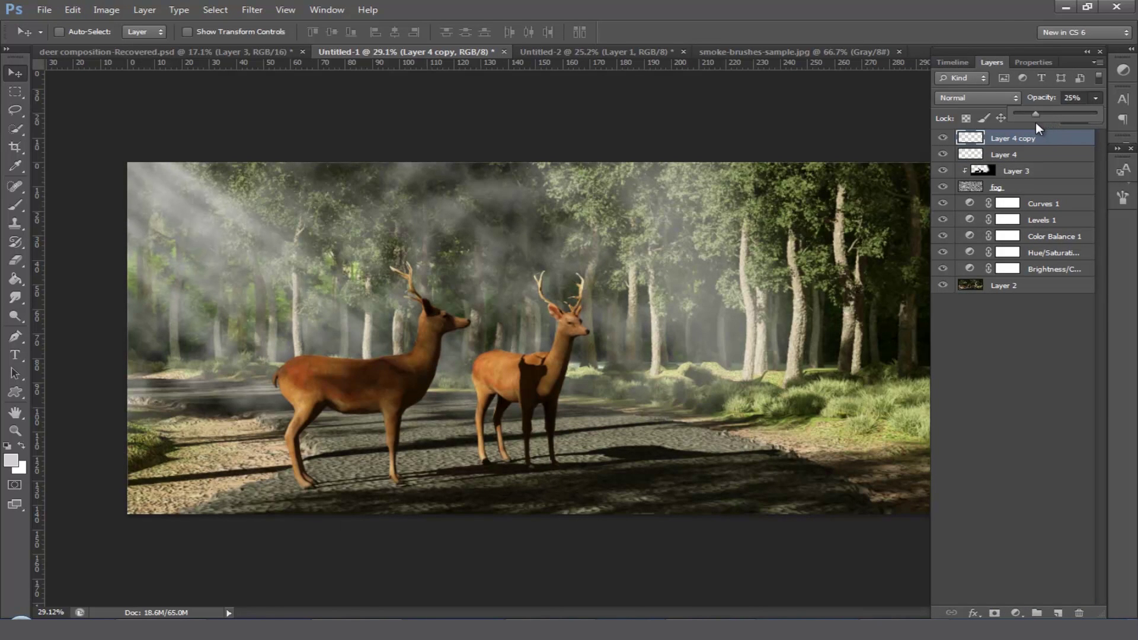
click(1015, 612)
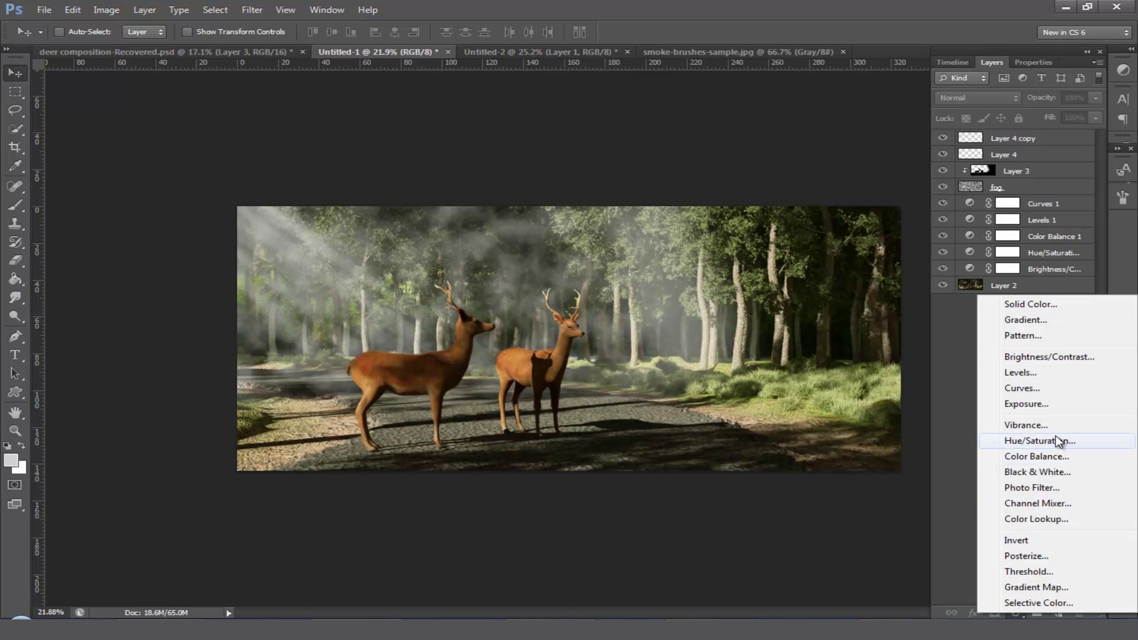
click(1016, 440)
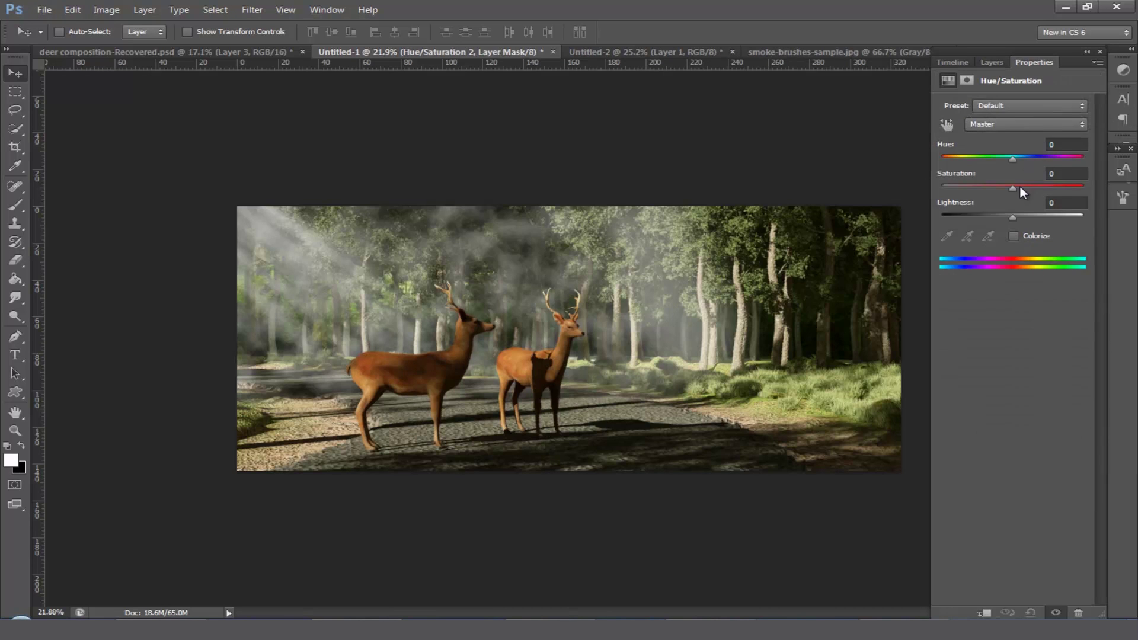
drag(1012, 159, 1015, 161)
drag(1011, 187, 1035, 189)
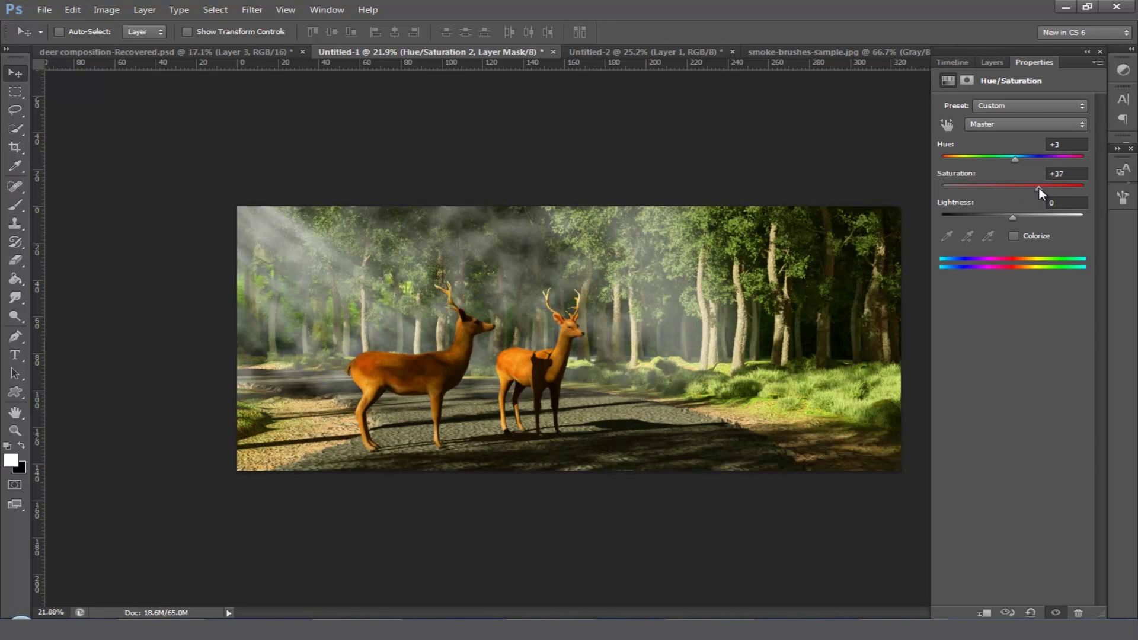
click(1067, 173)
text(35)
key(Return)
click(991, 64)
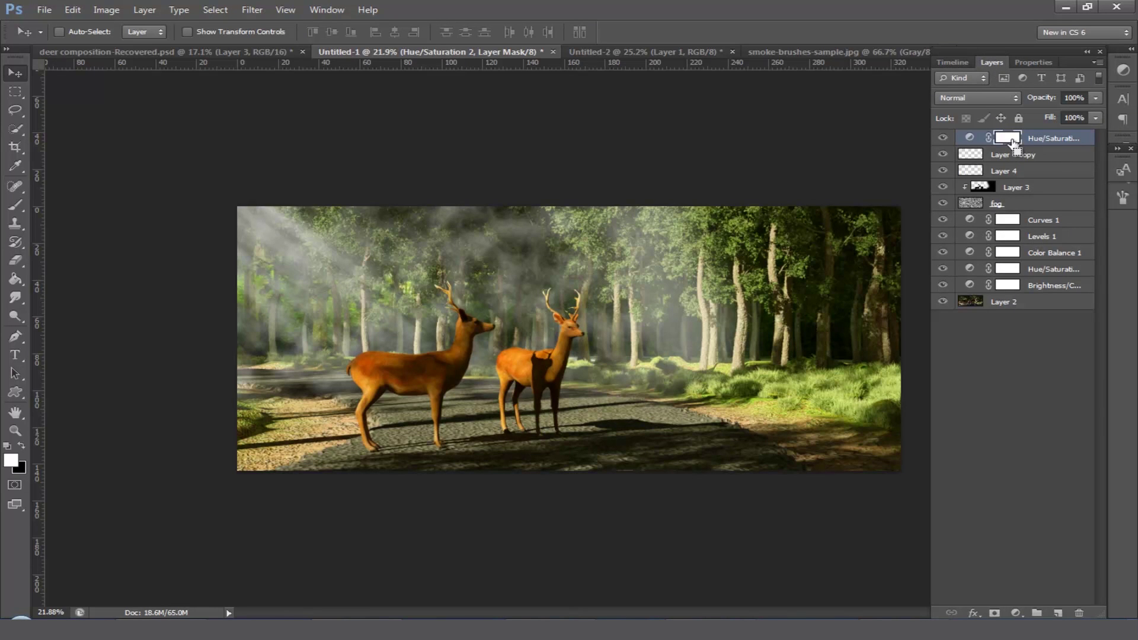
- Invert the Hue/Saturation mask to black, then paint white over the upper-right trees and path grass
key(ctrl+i)
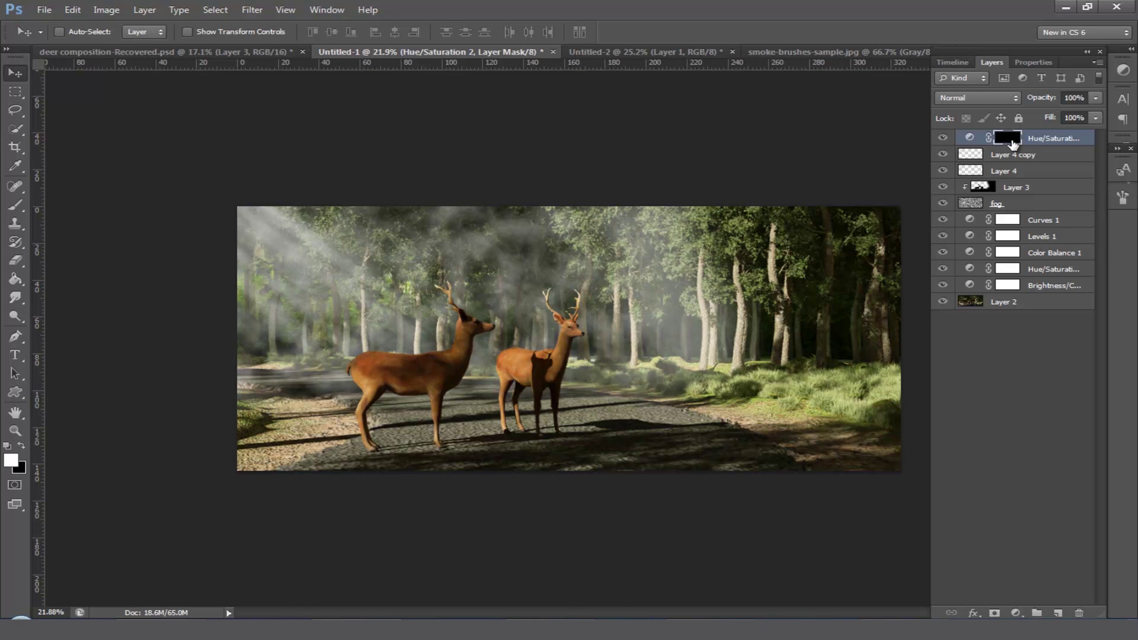
key(b)
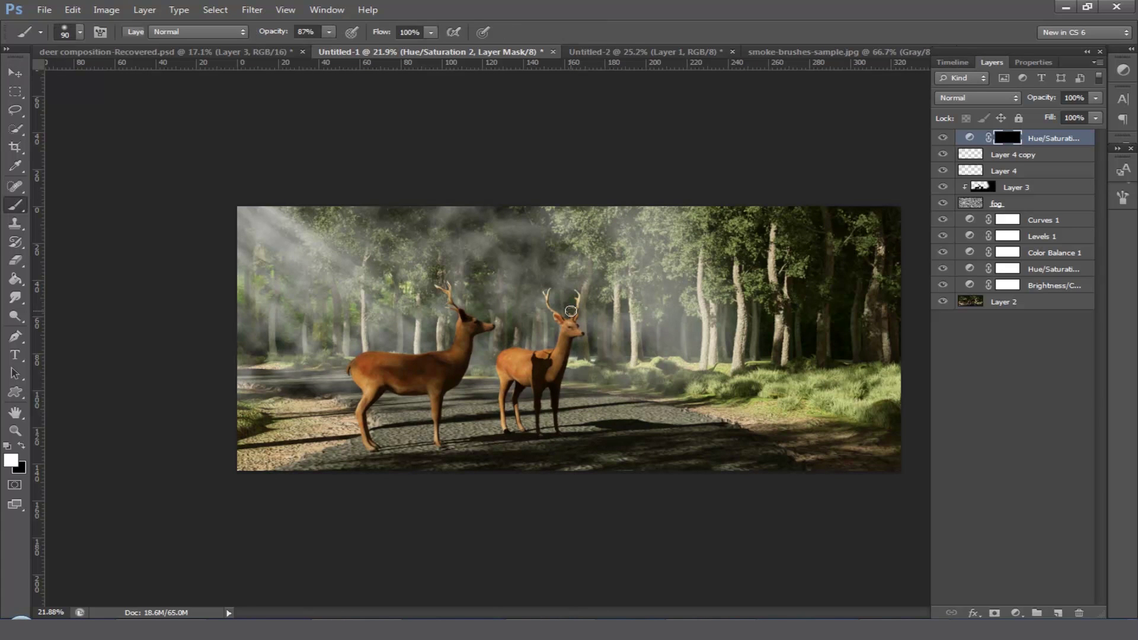
click(10, 460)
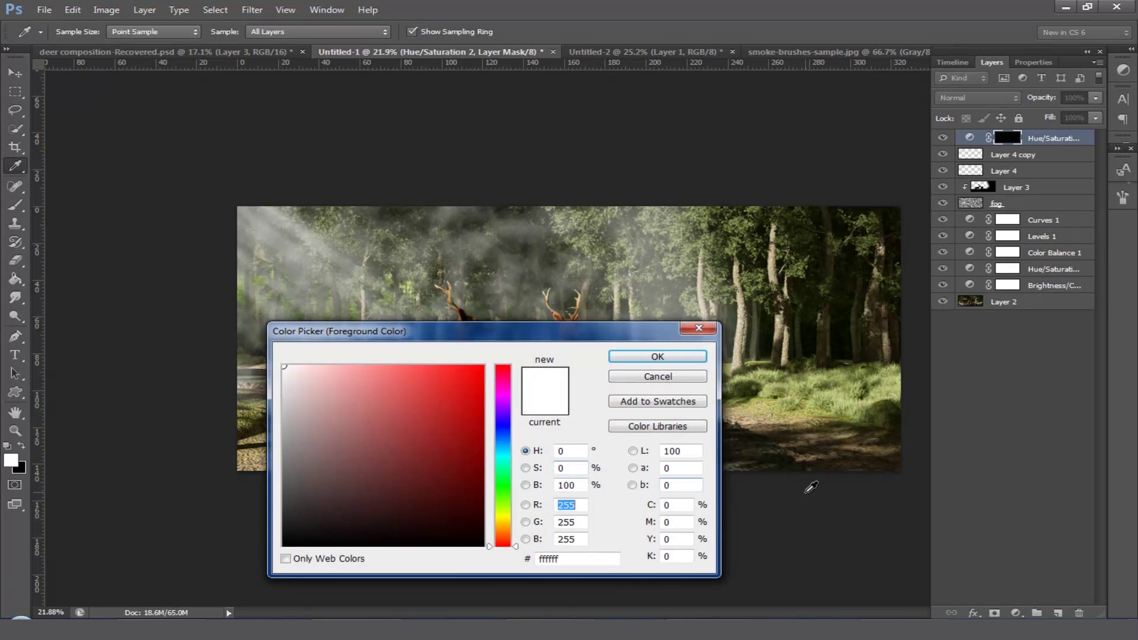
key(Return)
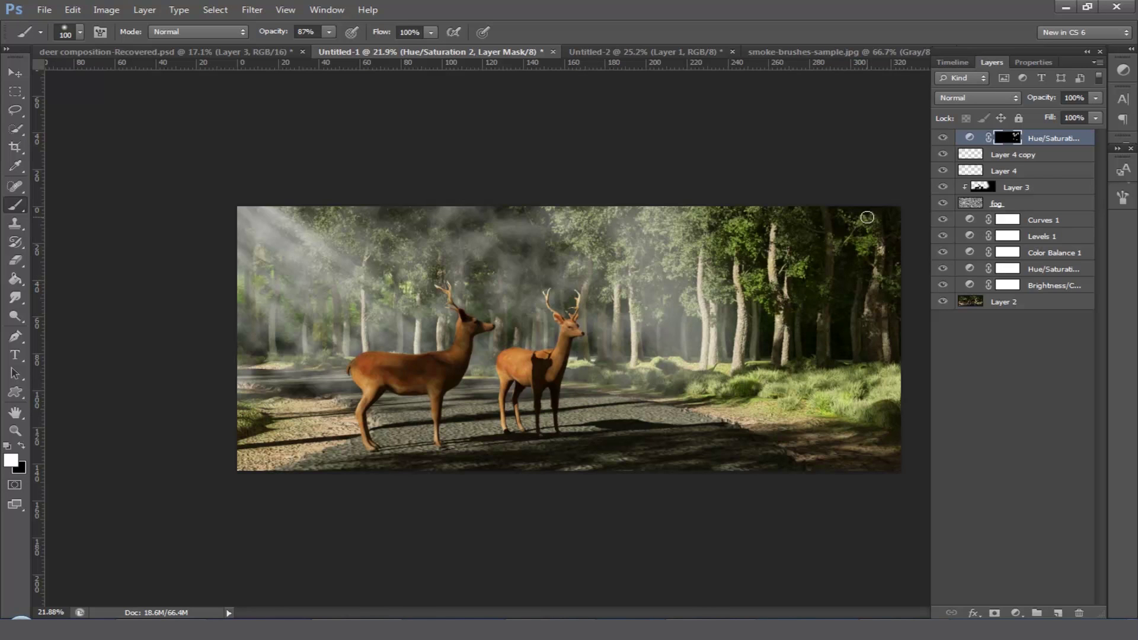
mouse_move(717, 256)
mouse_down()
mouse_move(700, 275)
mouse_move(668, 228)
mouse_up()
mouse_move(659, 391)
mouse_down()
mouse_move(735, 378)
mouse_move(777, 391)
mouse_move(863, 372)
mouse_move(874, 414)
mouse_move(865, 394)
mouse_move(886, 386)
mouse_move(886, 398)
mouse_move(849, 414)
mouse_move(865, 412)
mouse_move(694, 371)
mouse_up()
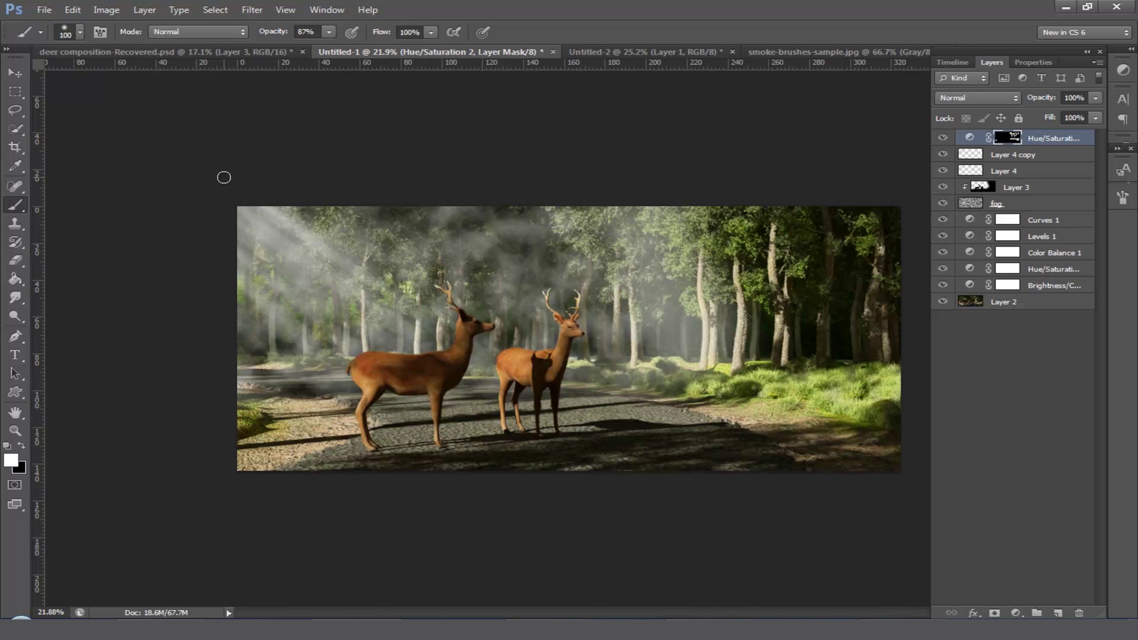
- Add a new empty layer above Curves 1 and enlarge the brush to 1400 px
click(1035, 204)
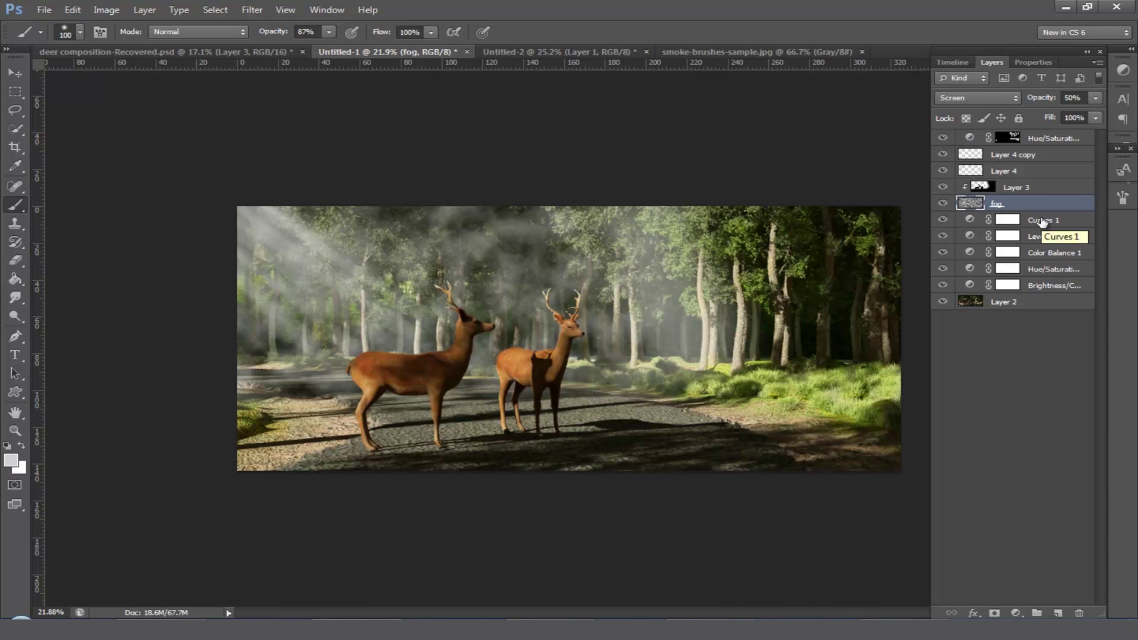
click(1041, 222)
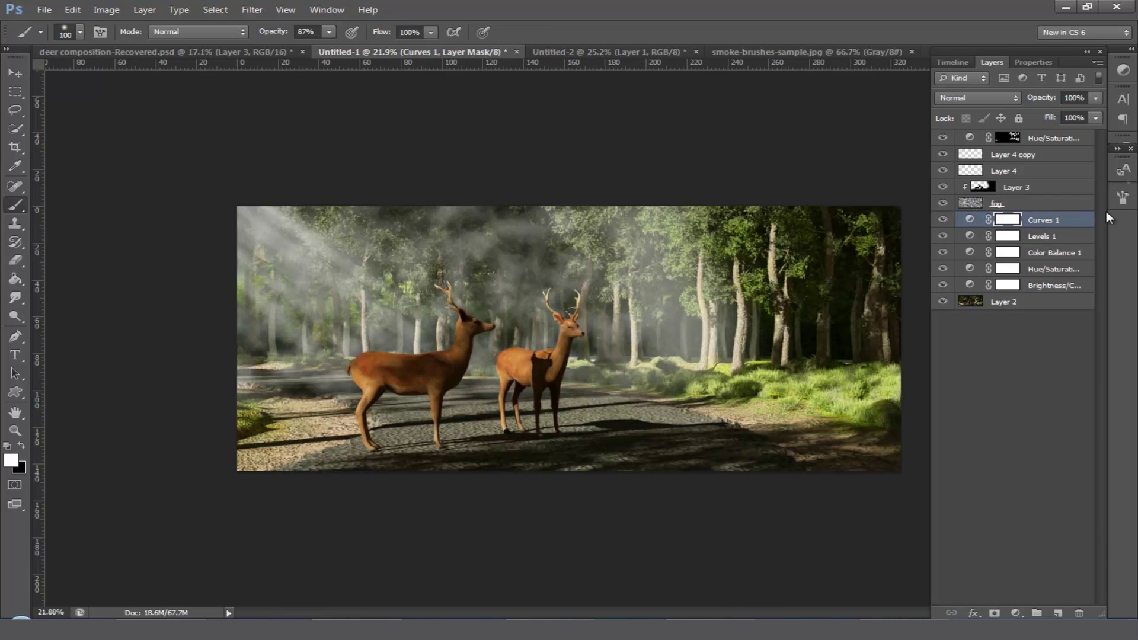
click(1057, 612)
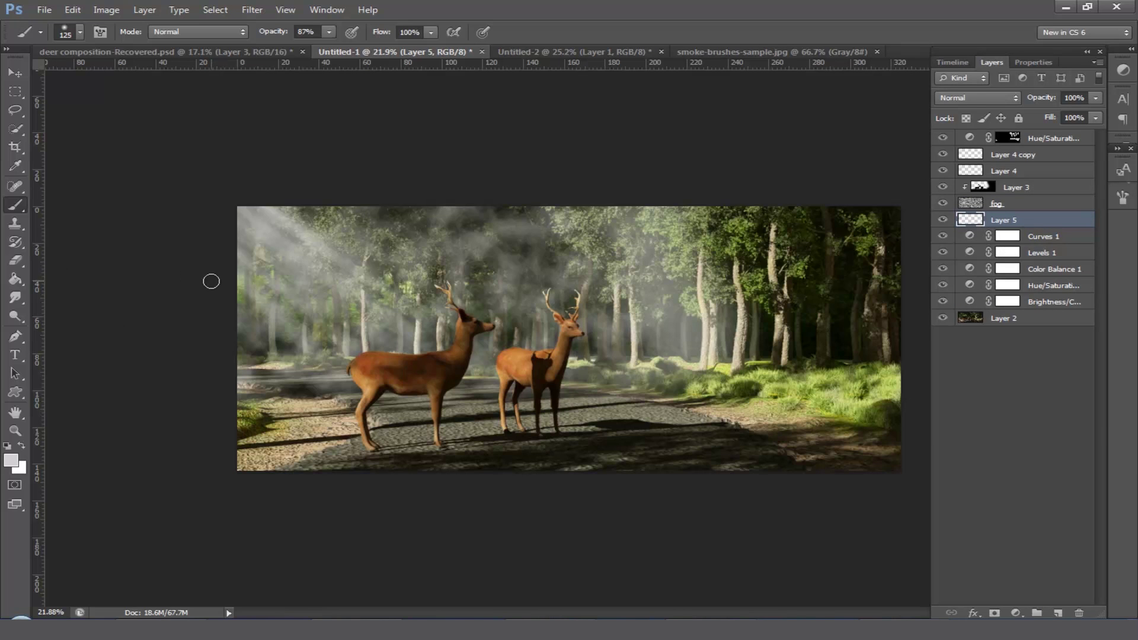
key(bracketright)
key(bracketright)
key(bracketright)
key(bracketright)
key(bracketright)
key(bracketright)
key(bracketright)
key(bracketright)
key(bracketright)
key(bracketright)
key(bracketright)
key(bracketright)
key(bracketright)
key(bracketright)
key(bracketright)
key(bracketright)
key(bracketright)
click(81, 32)
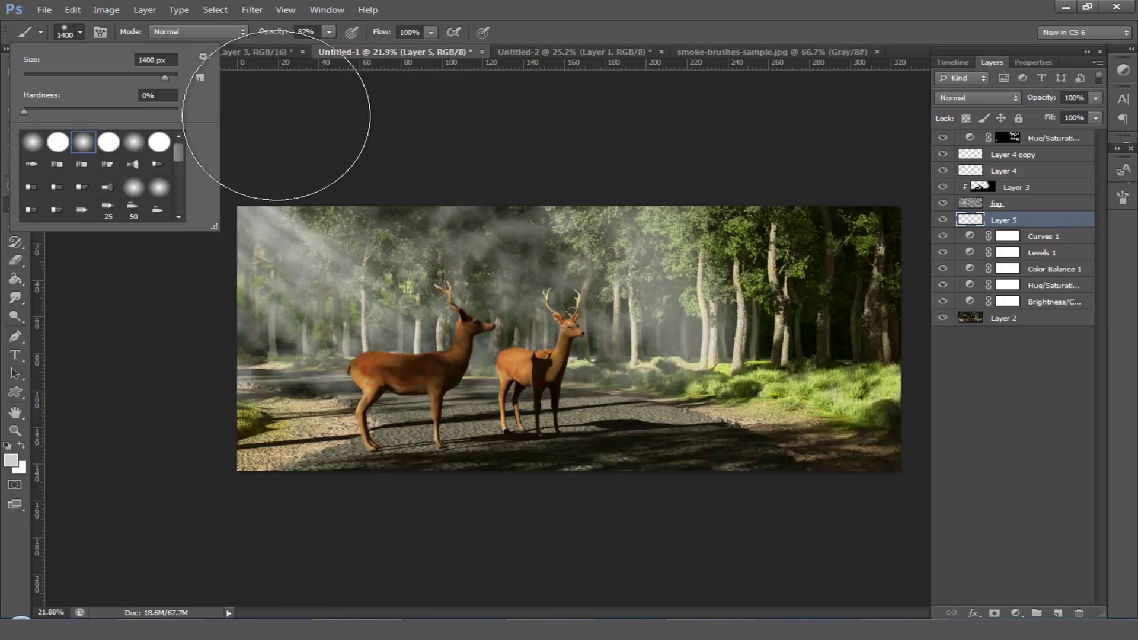
click(304, 140)
mouse_move(304, 140)
mouse_down()
mouse_move(371, 269)
mouse_move(318, 270)
mouse_move(286, 256)
mouse_move(280, 283)
mouse_move(274, 254)
mouse_up()
key(ctrl+z)
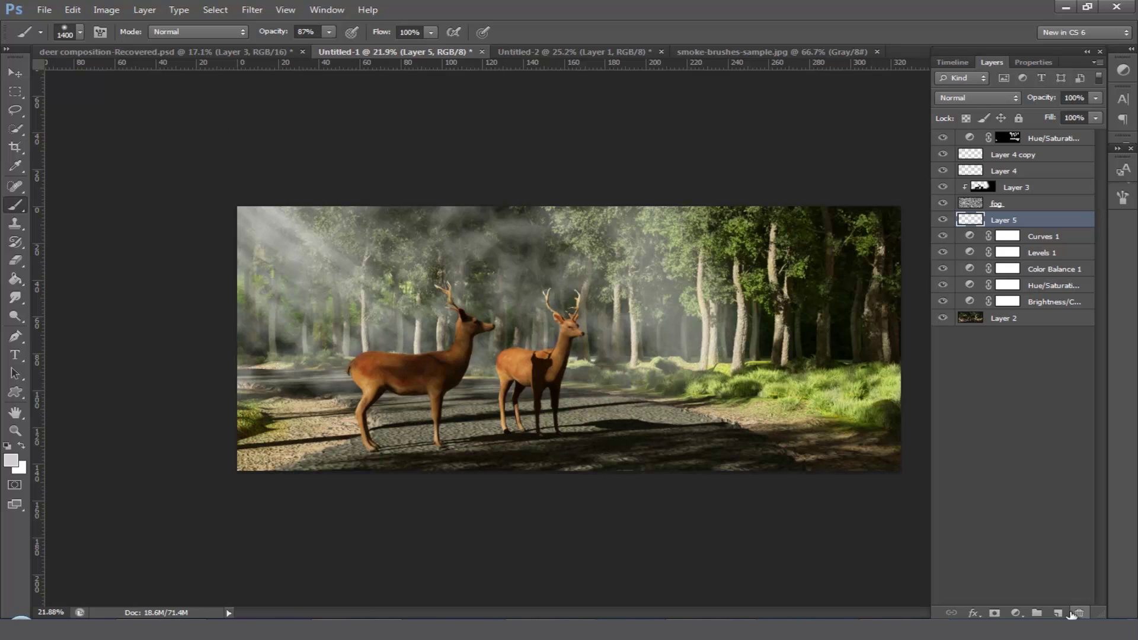
- Set the foreground colour to a warm yellow-orange (ffd248) for the glow
click(11, 461)
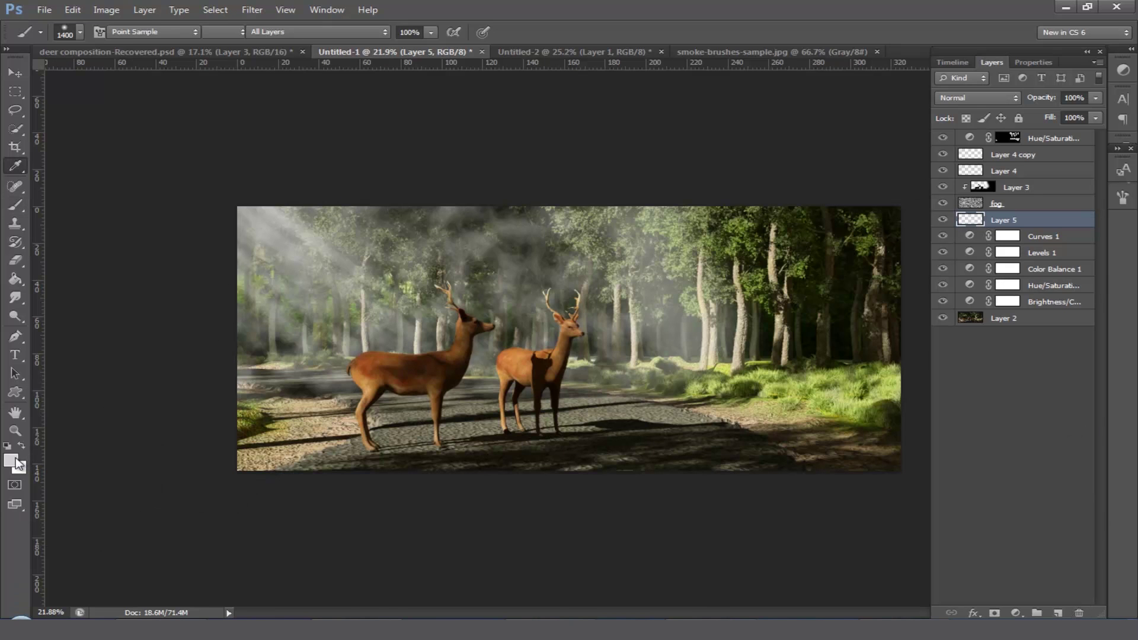
click(514, 517)
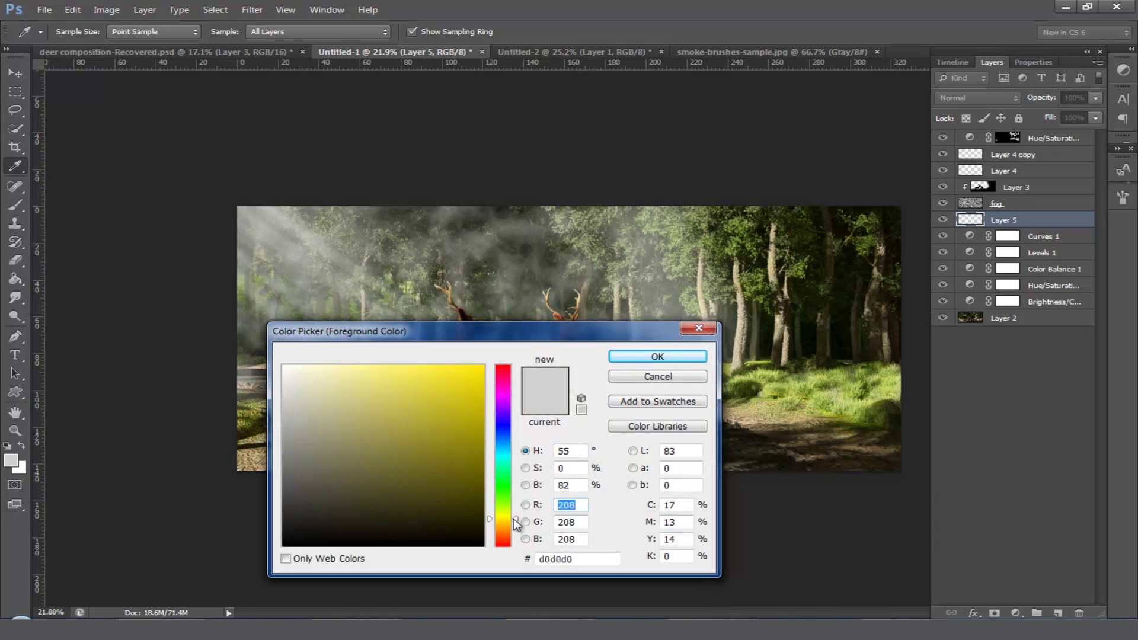
click(514, 519)
click(427, 359)
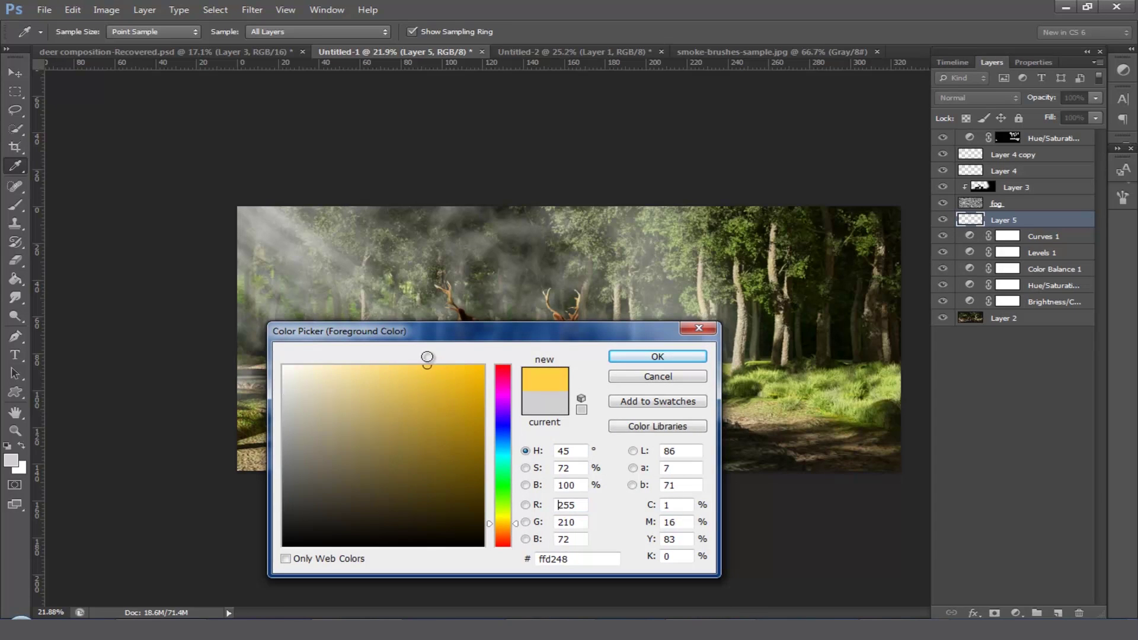
click(657, 356)
- Set Layer 5 to Color Dodge and paint a glow from the upper-left corner toward the deer's antlers
key(shift+alt+d)
drag(253, 211, 233, 241)
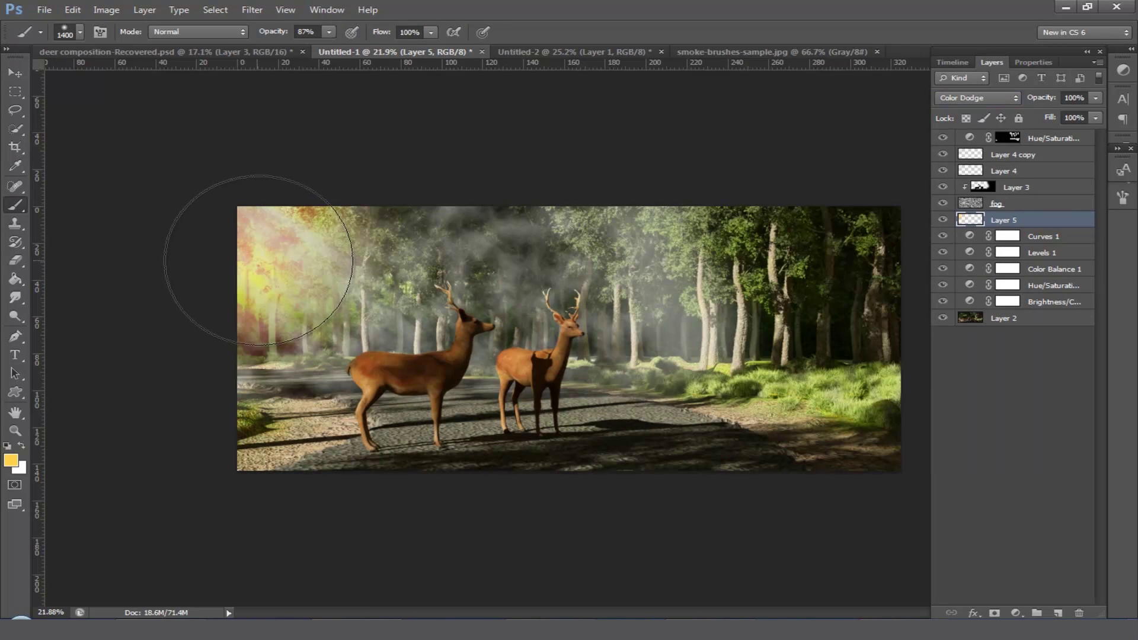
mouse_move(297, 289)
mouse_down()
mouse_move(327, 315)
mouse_move(347, 276)
mouse_move(372, 279)
mouse_move(343, 318)
mouse_move(285, 336)
mouse_move(347, 167)
mouse_move(381, 381)
mouse_up()
- Try lower opacity and several blend modes, settling the glow layer on Color Burn
click(1095, 98)
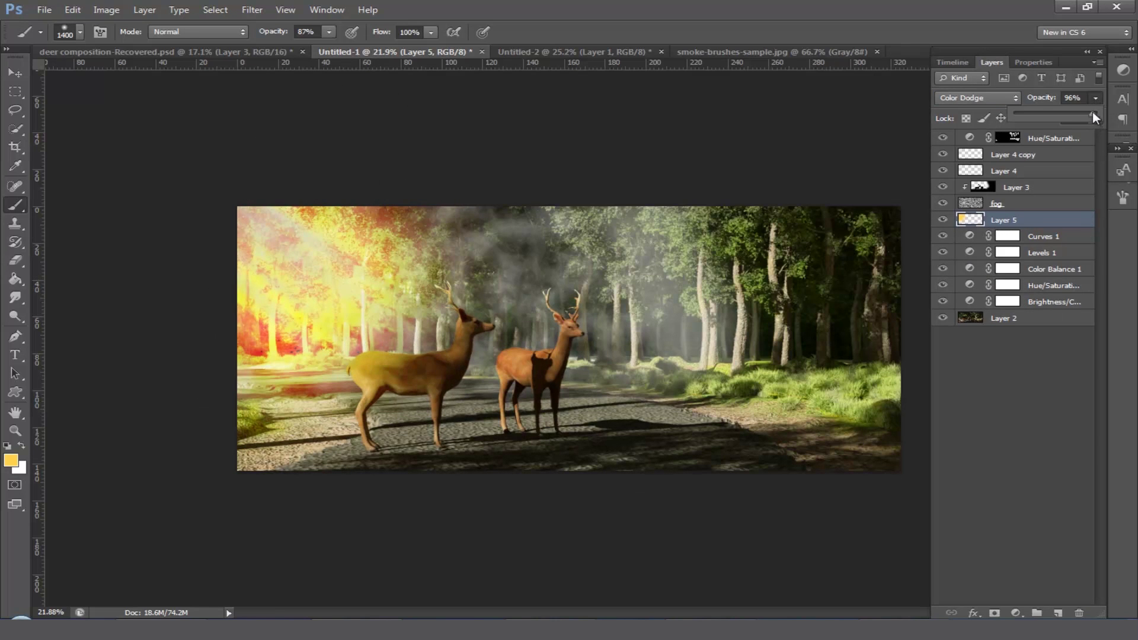
drag(1093, 112, 1027, 116)
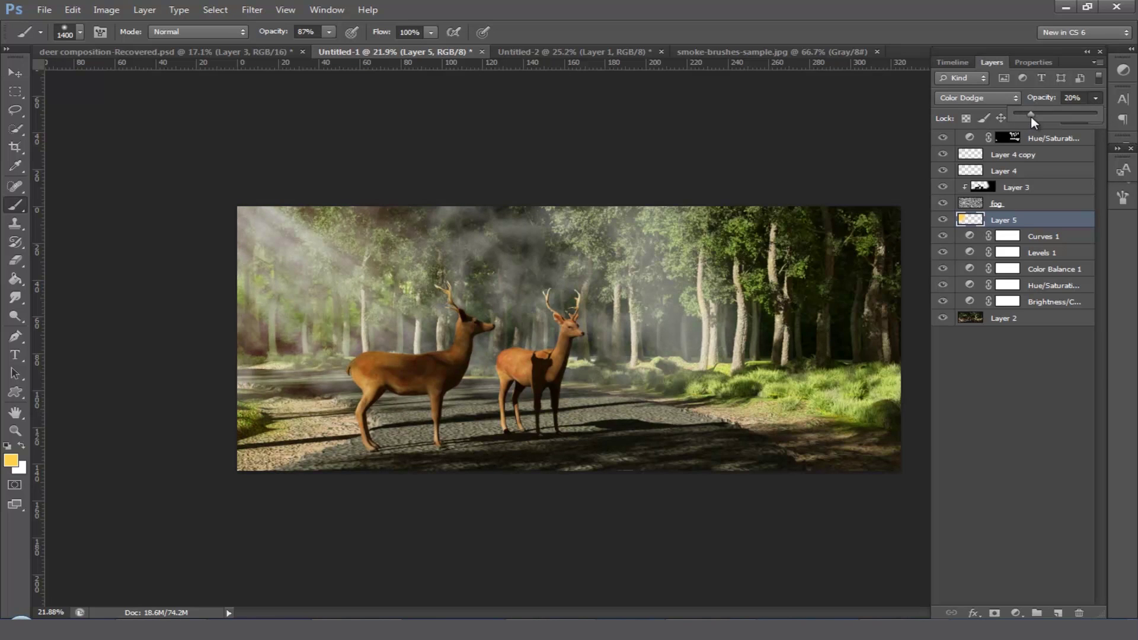
key(Escape)
click(1004, 98)
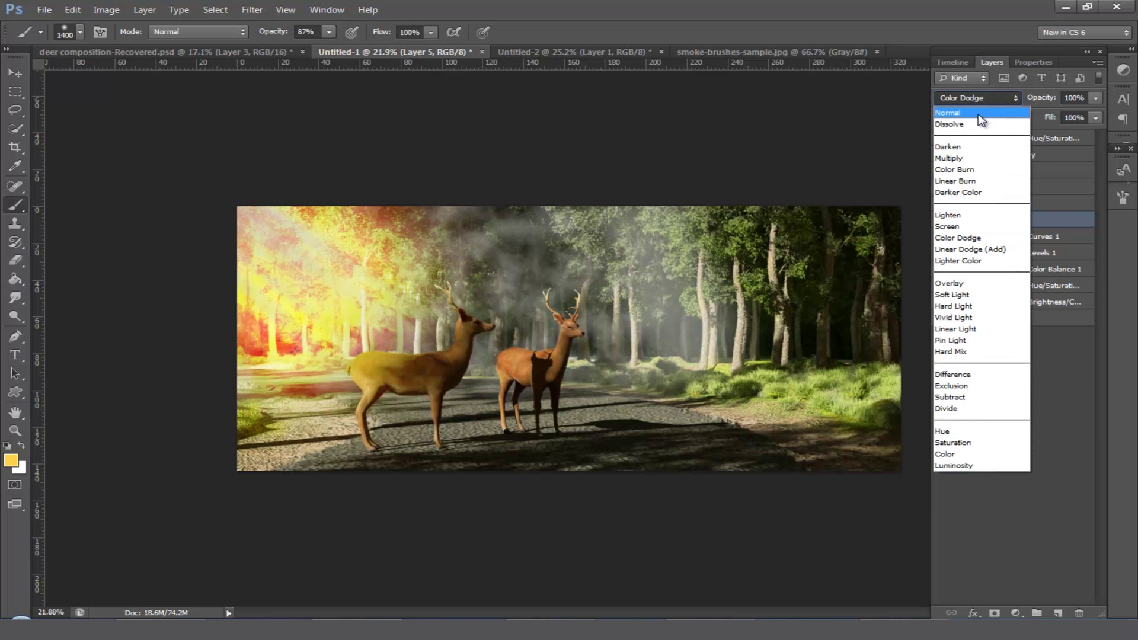
click(978, 114)
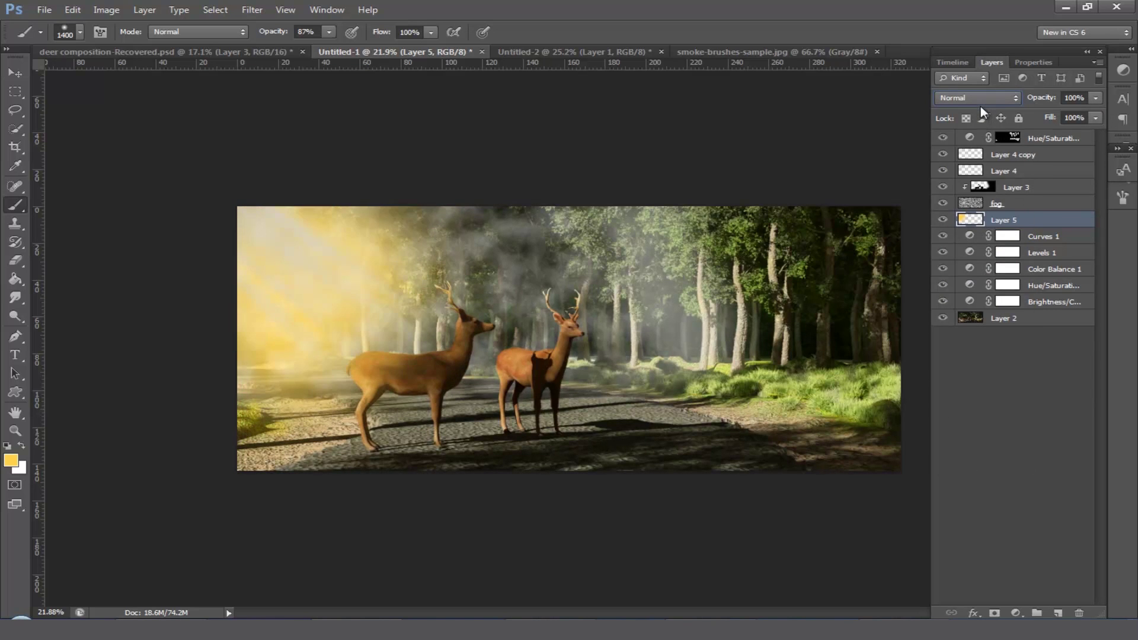
key(Down)
key(Down)
key(Down)
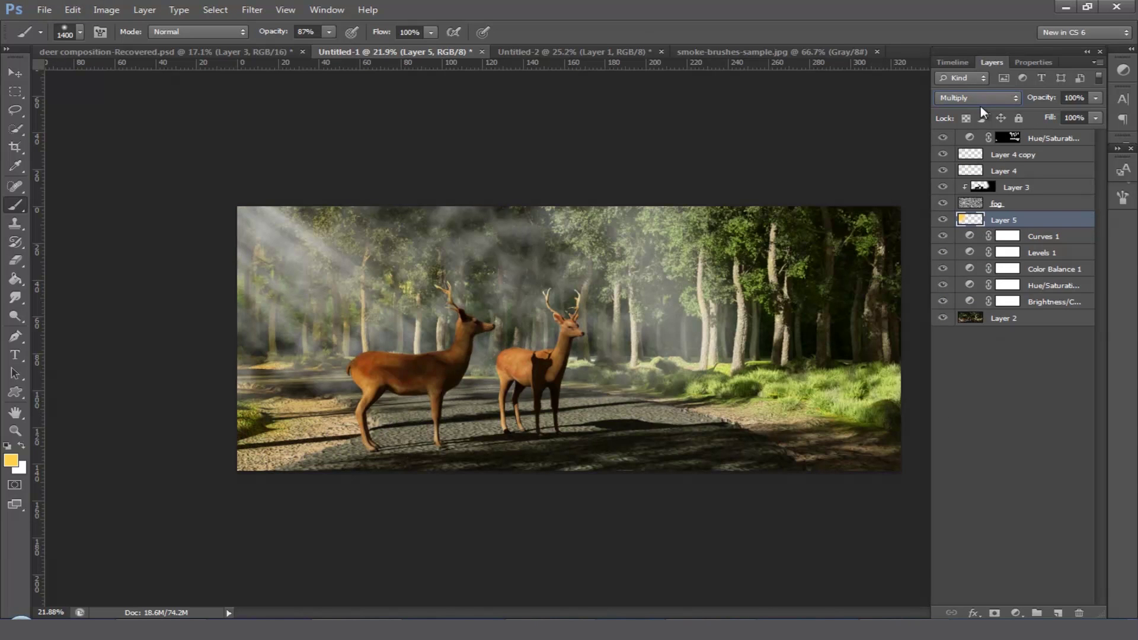
key(Down)
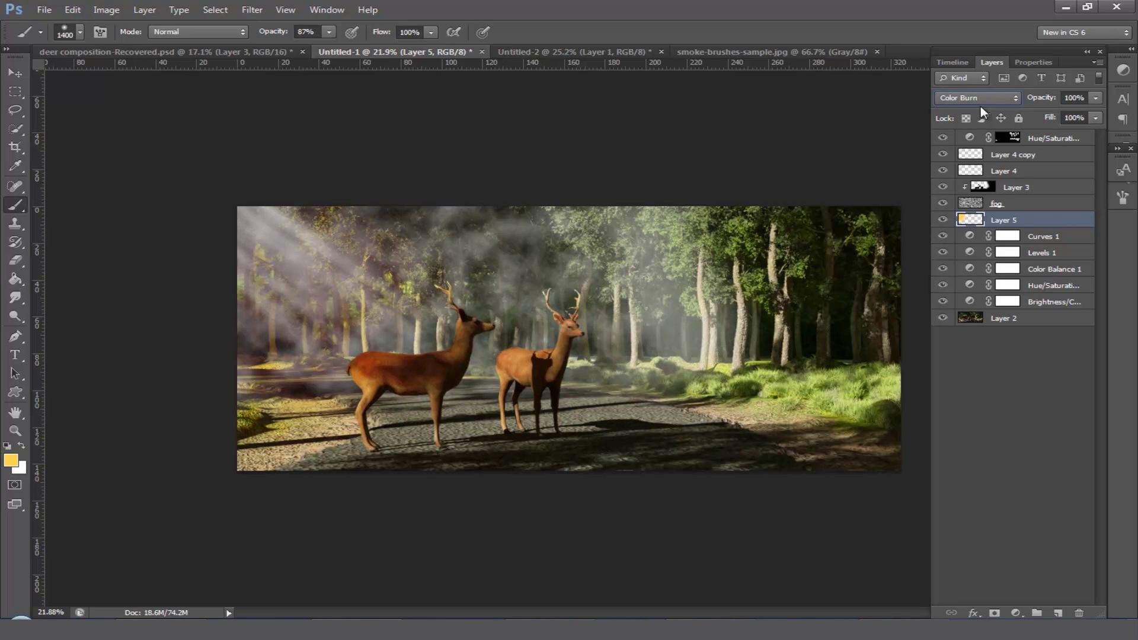
click(1095, 97)
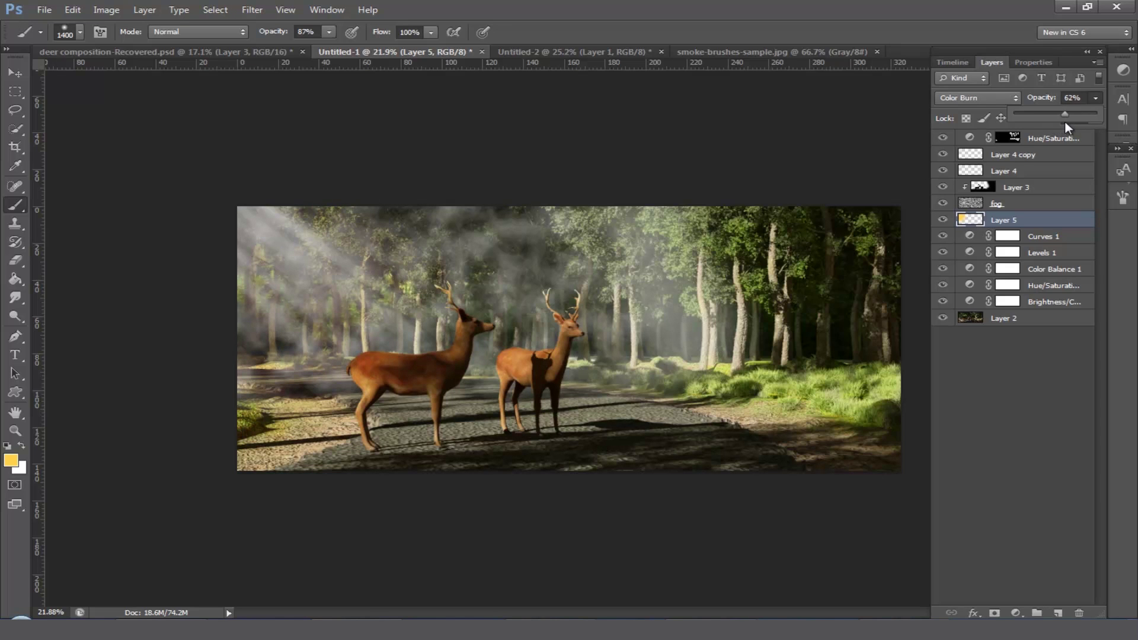
- Settle the glow at 62% opacity and stamp all visible layers into a new Layer 6
click(1061, 138)
key(ctrl+alt+shift+e)
key(v)
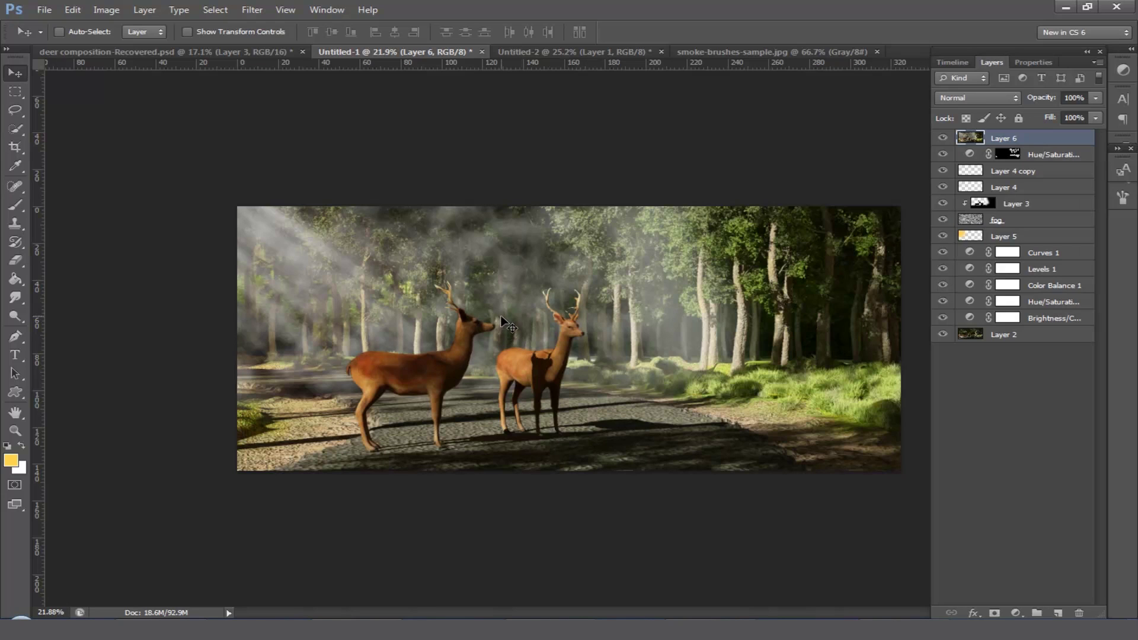